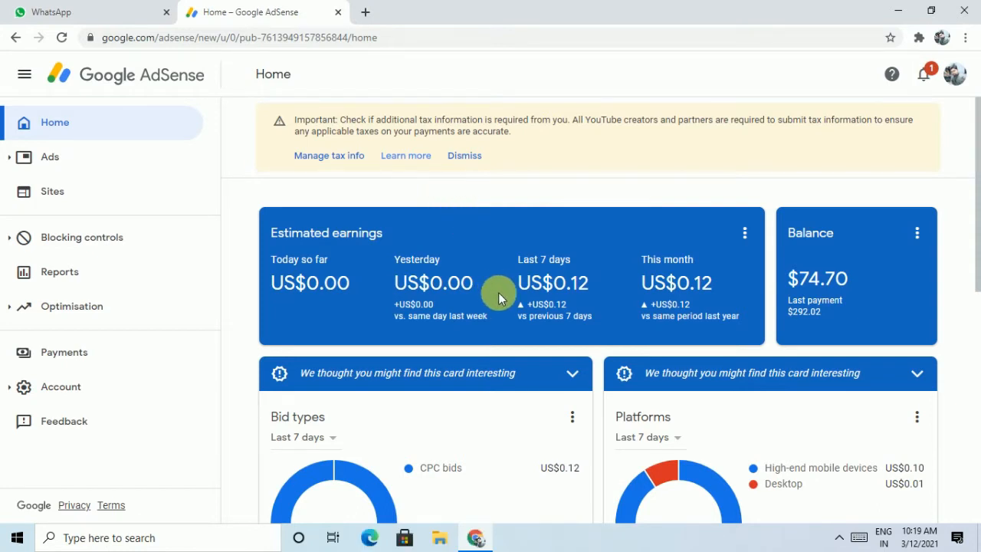
# Open Manage tax info from the yellow banner, retrying until it shows no US tax info on file
pyautogui.scroll(-1, 499, 294)
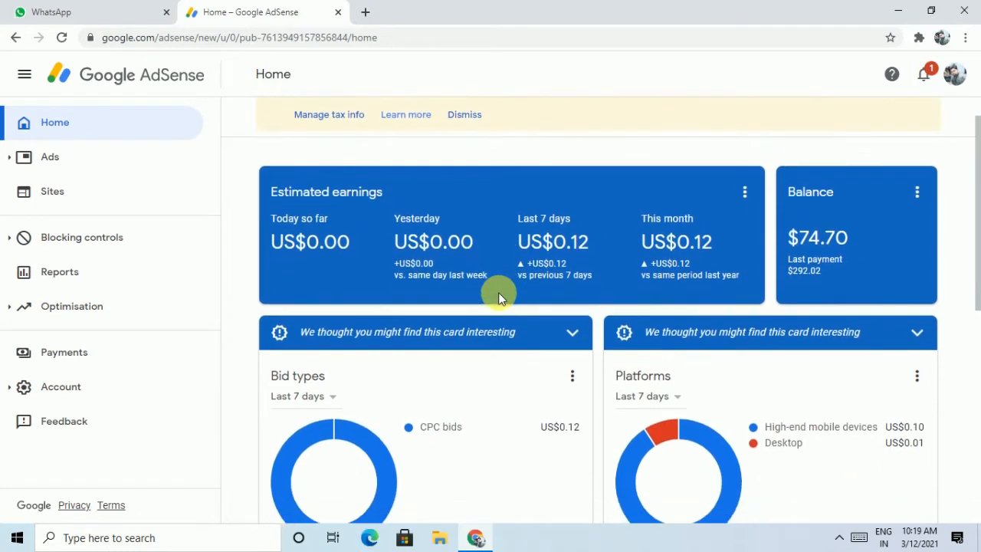
pyautogui.scroll(-1, 498, 297)
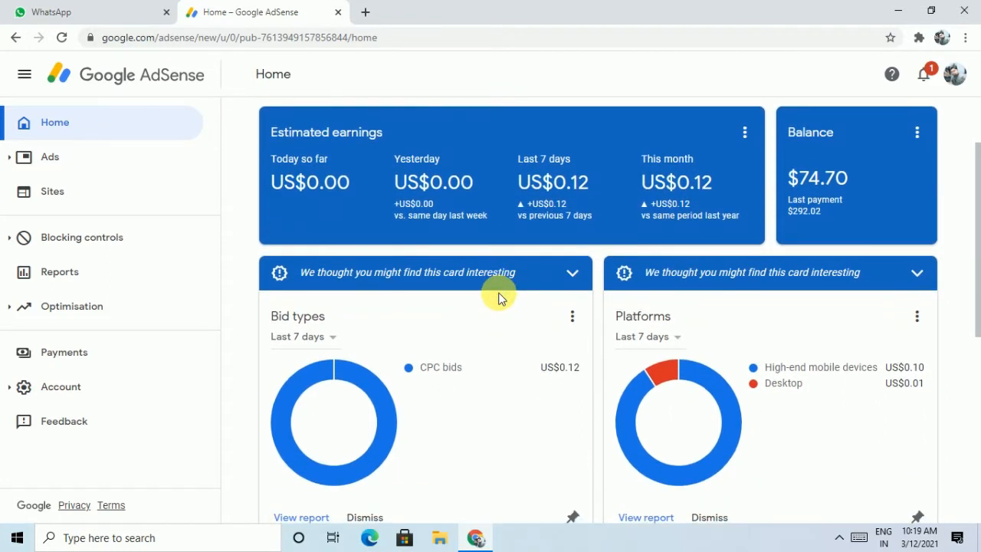
pyautogui.scroll(-1, 506, 300)
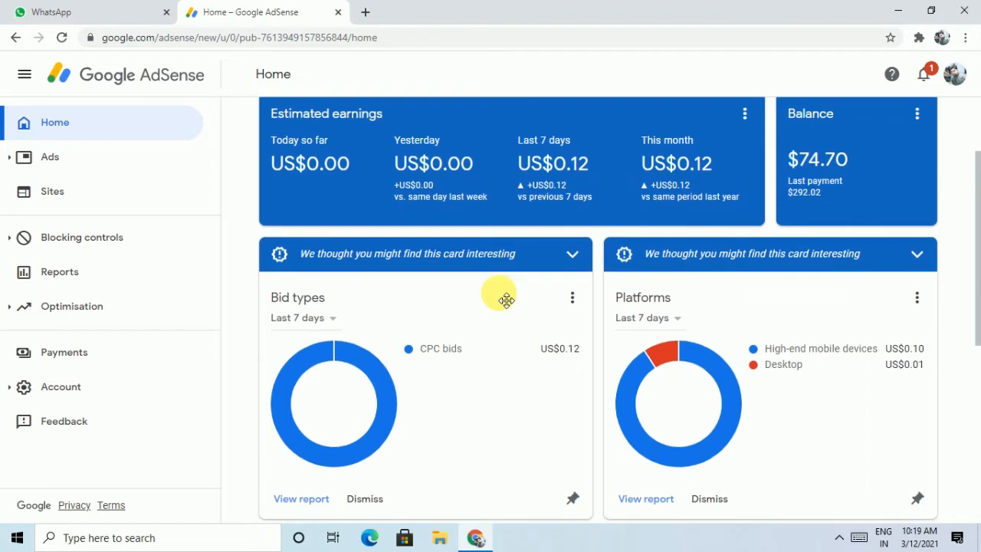
pyautogui.scroll(-1, 506, 299)
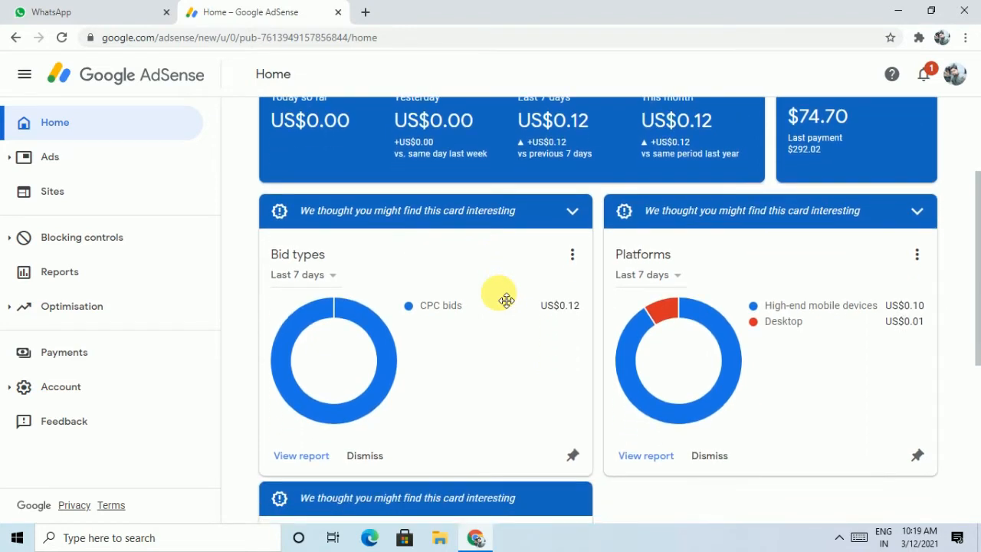
pyautogui.scroll(-2, 506, 300)
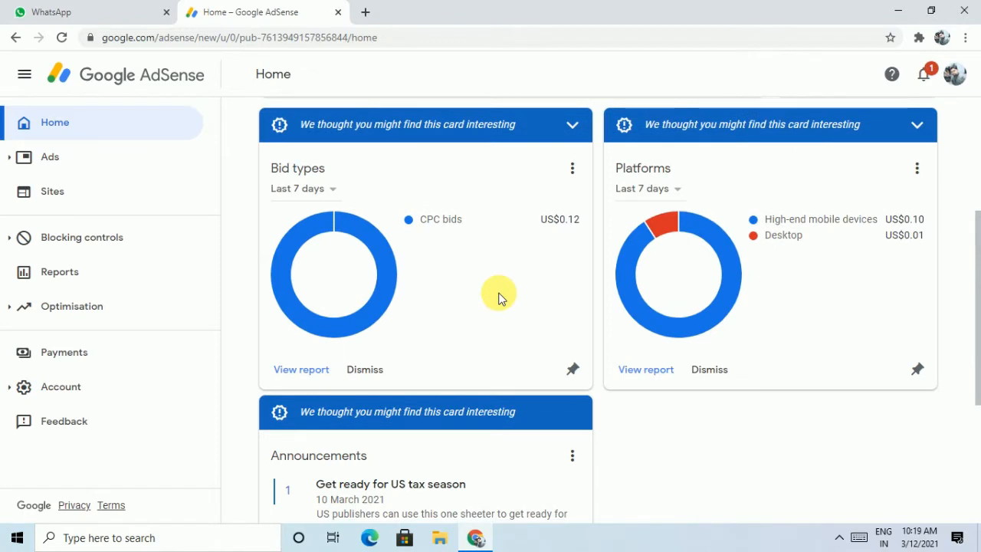
pyautogui.scroll(2, 498, 297)
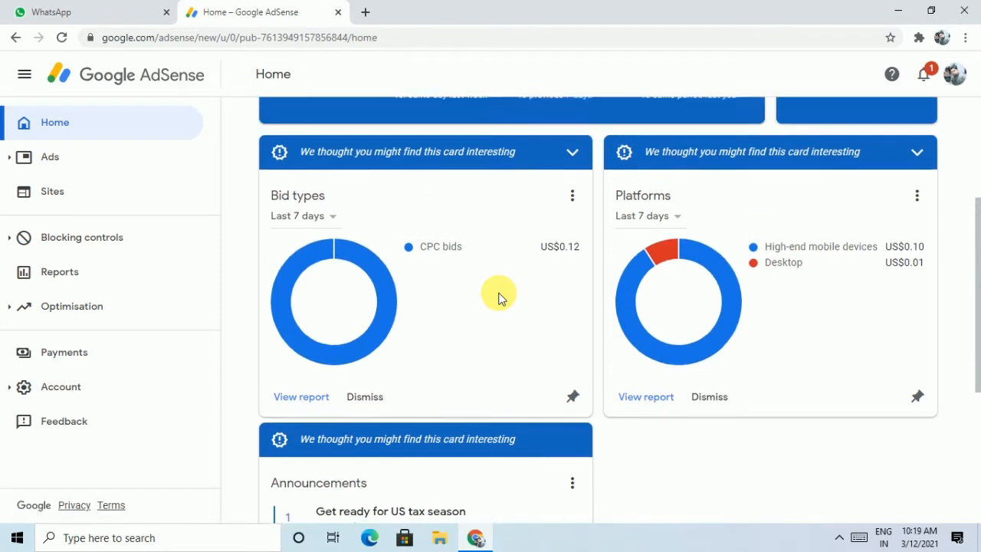
pyautogui.scroll(2, 499, 297)
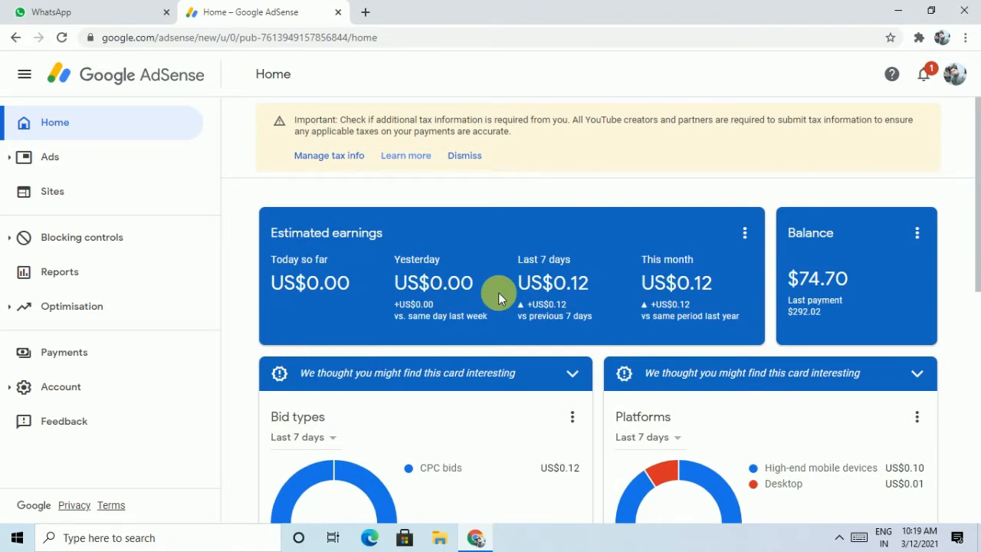
pyautogui.click(342, 166)
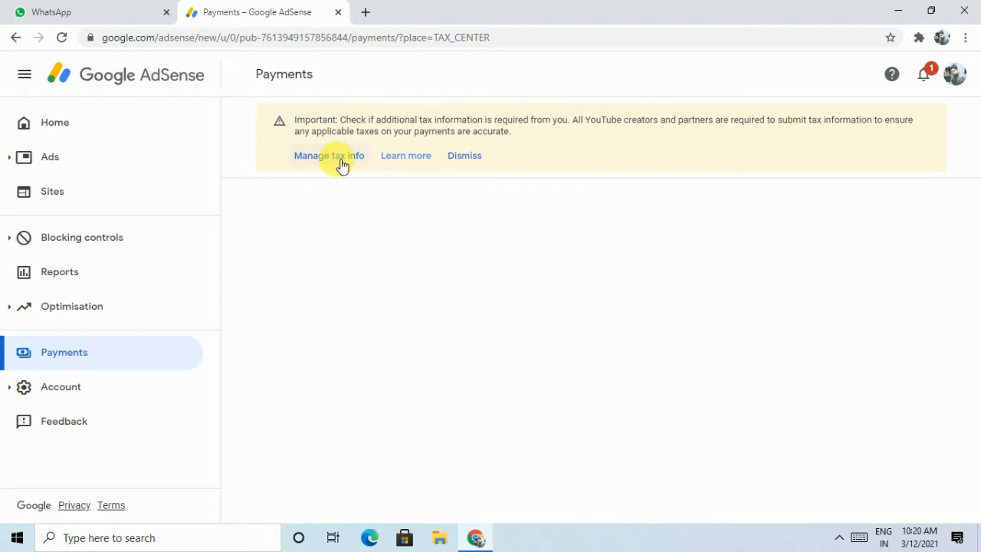
pyautogui.click(342, 167)
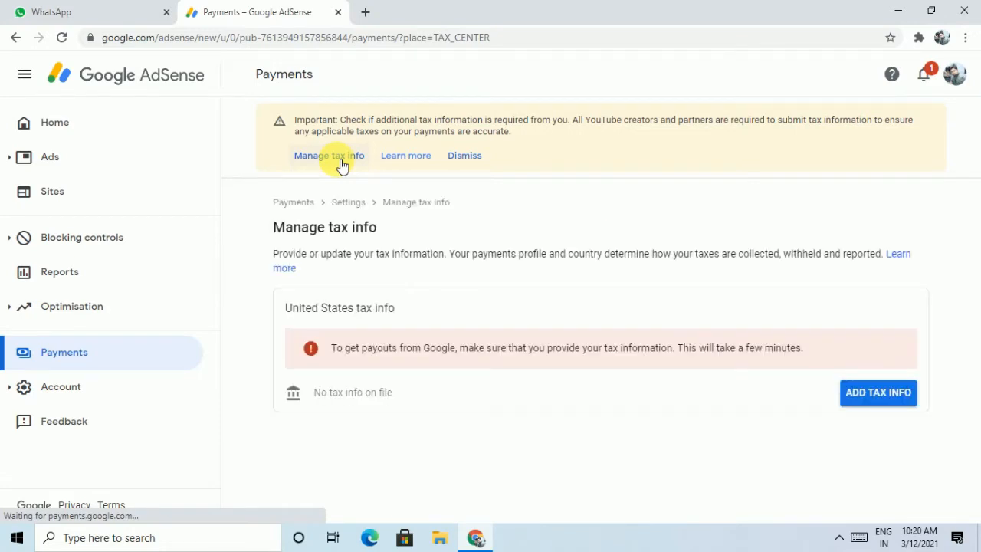
# Start adding United States tax info and verify identity with the Google account password
pyautogui.click(889, 402)
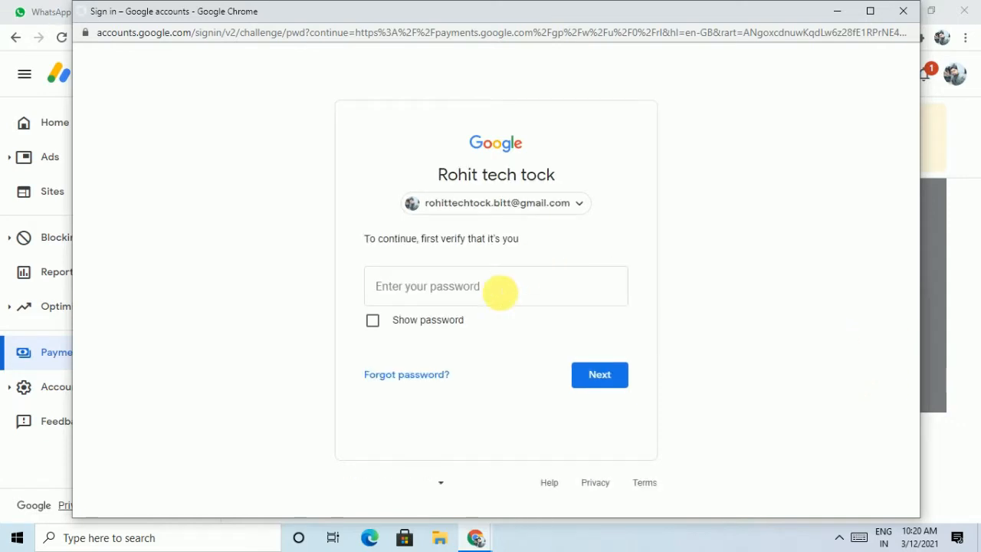
pyautogui.click(503, 297)
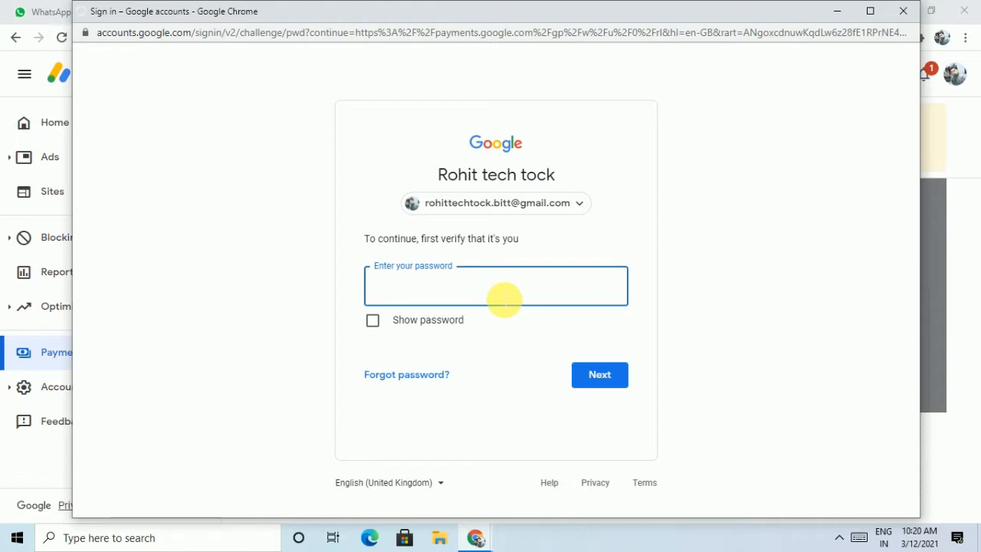
pyautogui.write('*********')
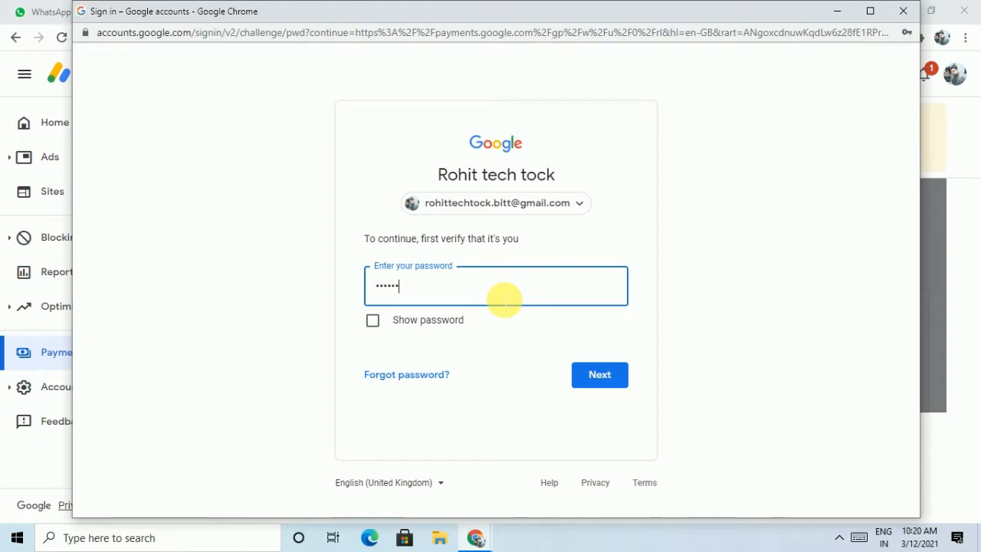
pyautogui.press('Return')
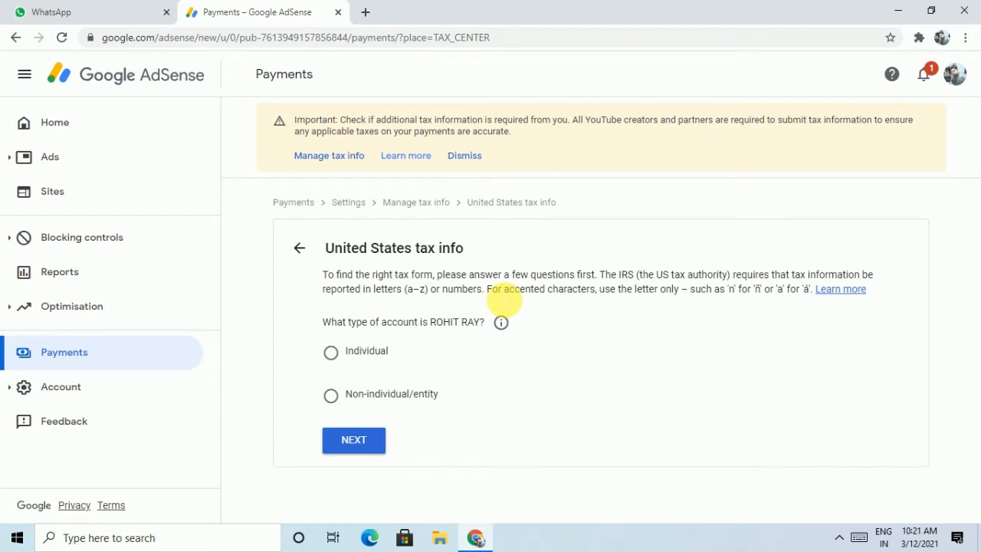
# Choose Individual as the account type after checking the account-type explanation
pyautogui.click(502, 322)
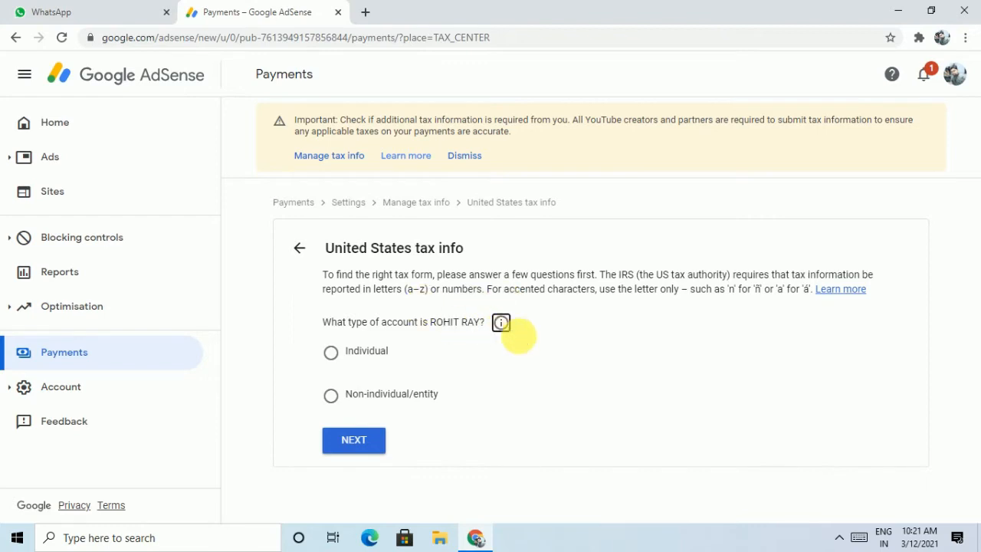
pyautogui.click(503, 323)
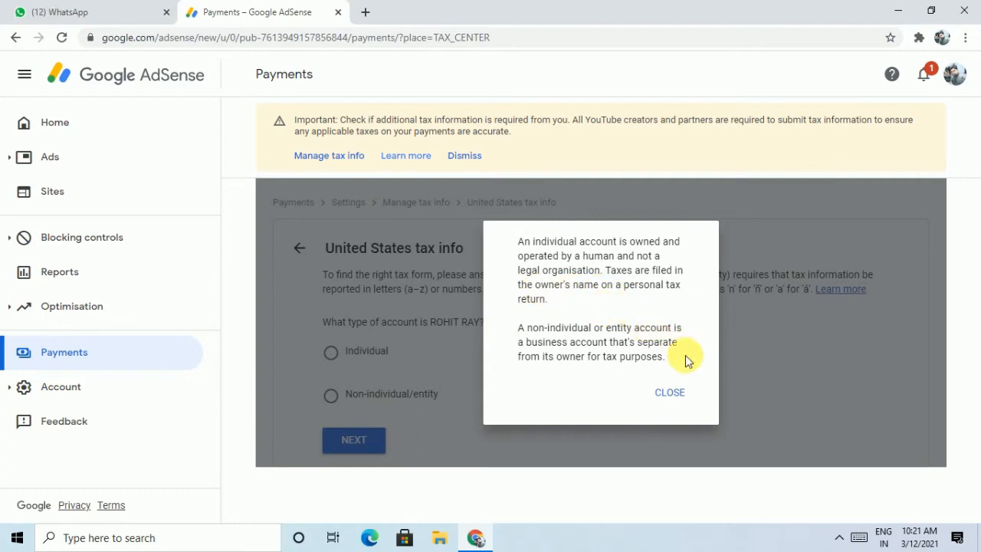
pyautogui.click(653, 393)
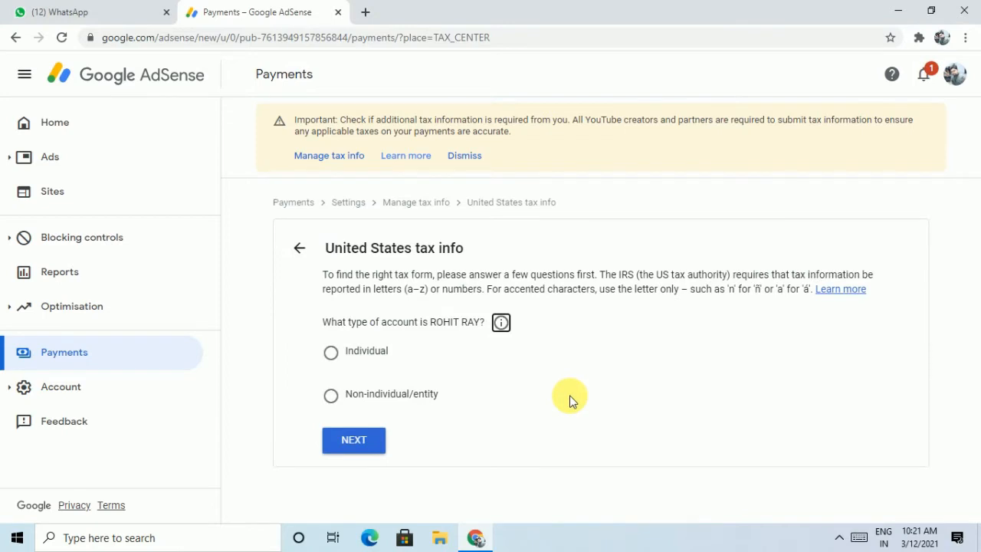
pyautogui.click(342, 358)
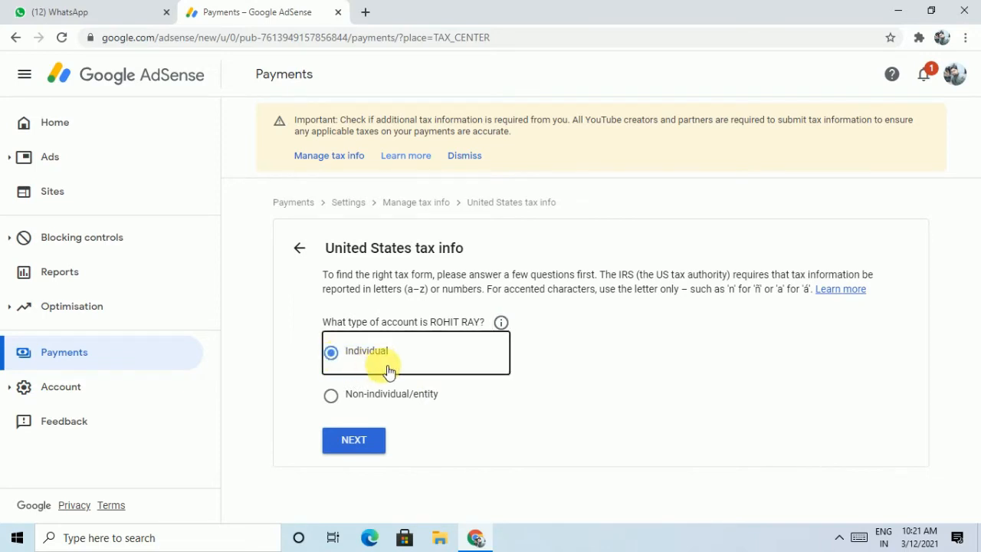
pyautogui.click(354, 441)
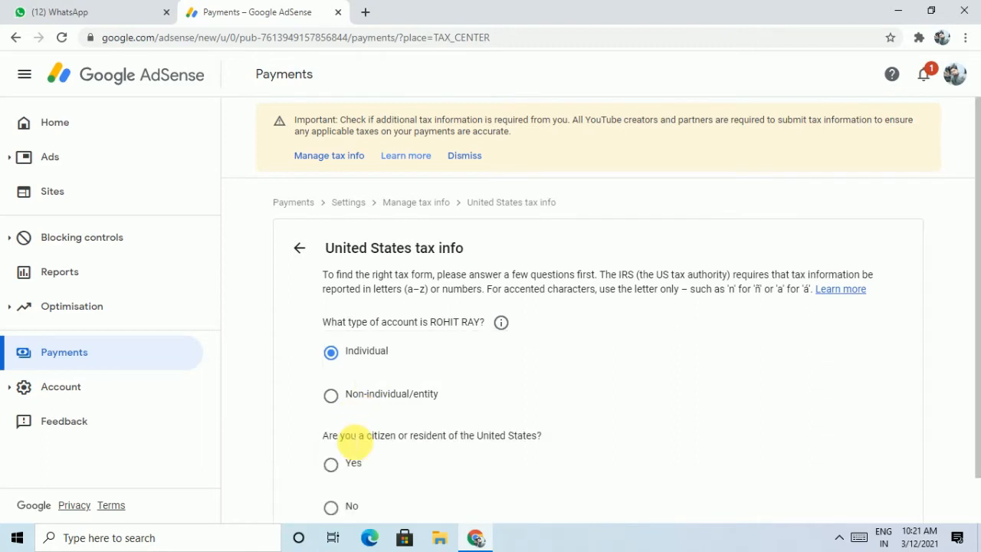
# Answer No to being a US citizen or resident and continue to the W-8 form choice
pyautogui.scroll(-1, 354, 443)
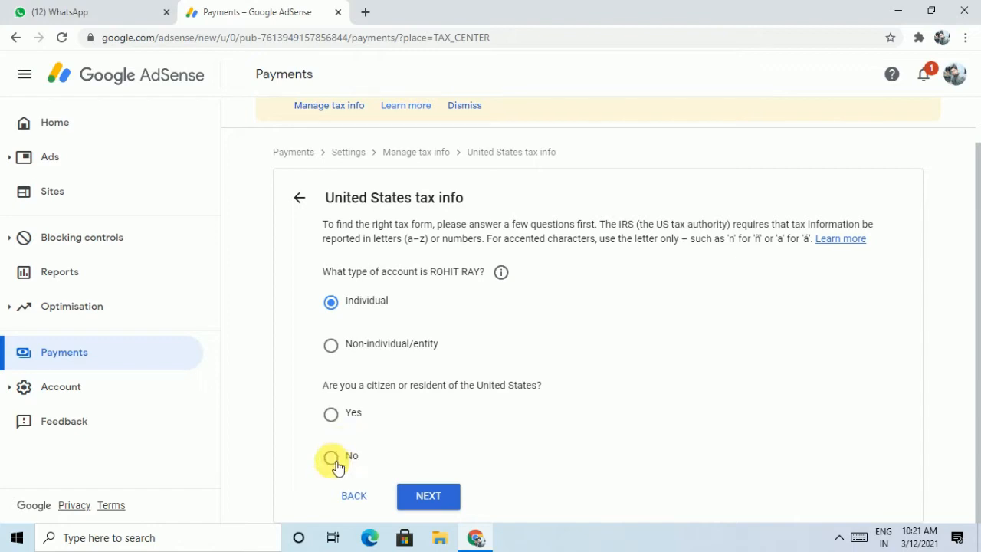
pyautogui.click(332, 458)
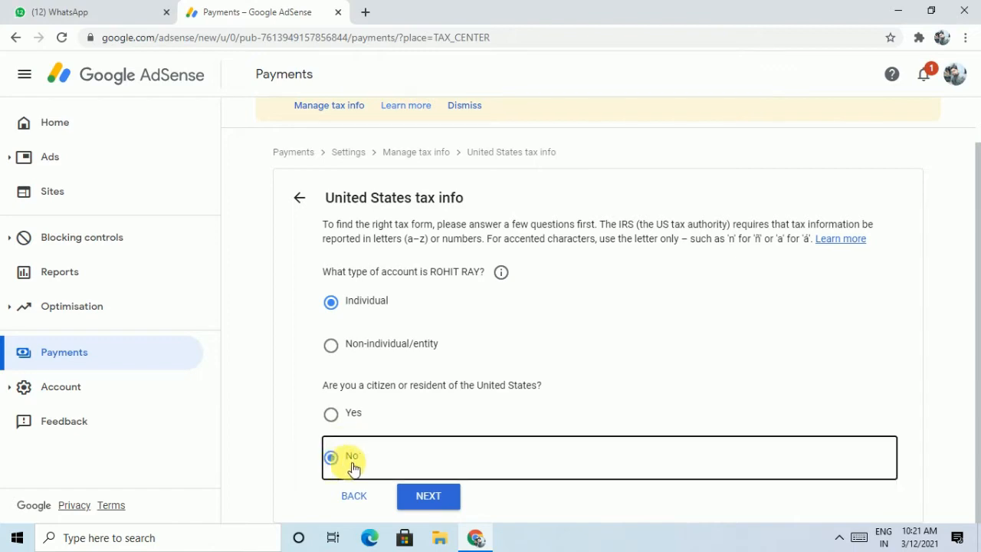
pyautogui.click(448, 504)
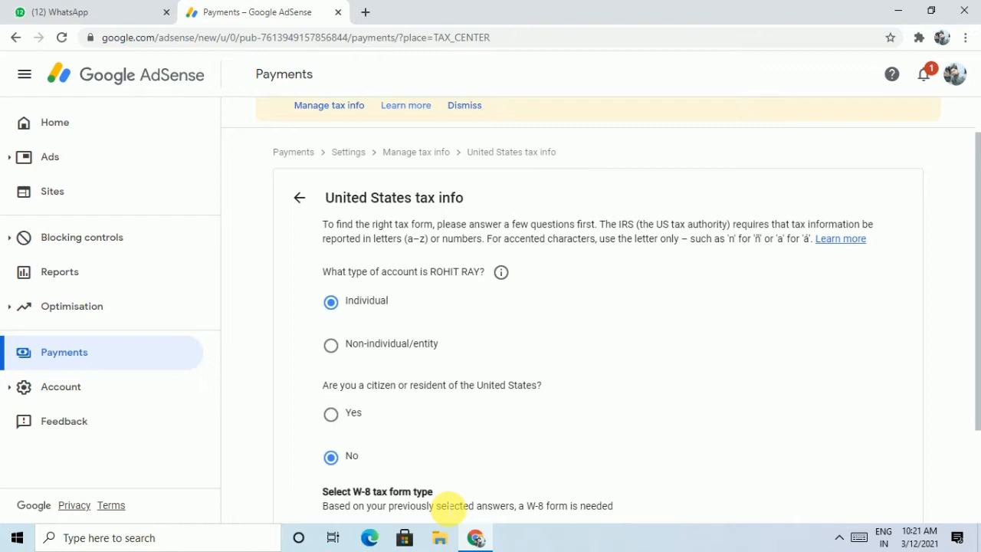
pyautogui.scroll(-3, 449, 506)
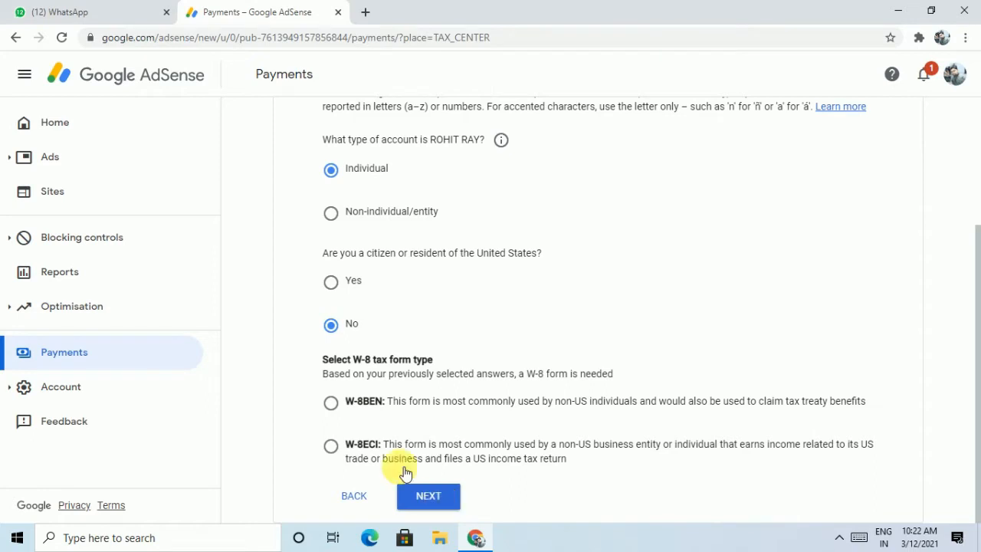
# Select the W-8BEN form type and start filling in the W-8BEN form
pyautogui.click(331, 403)
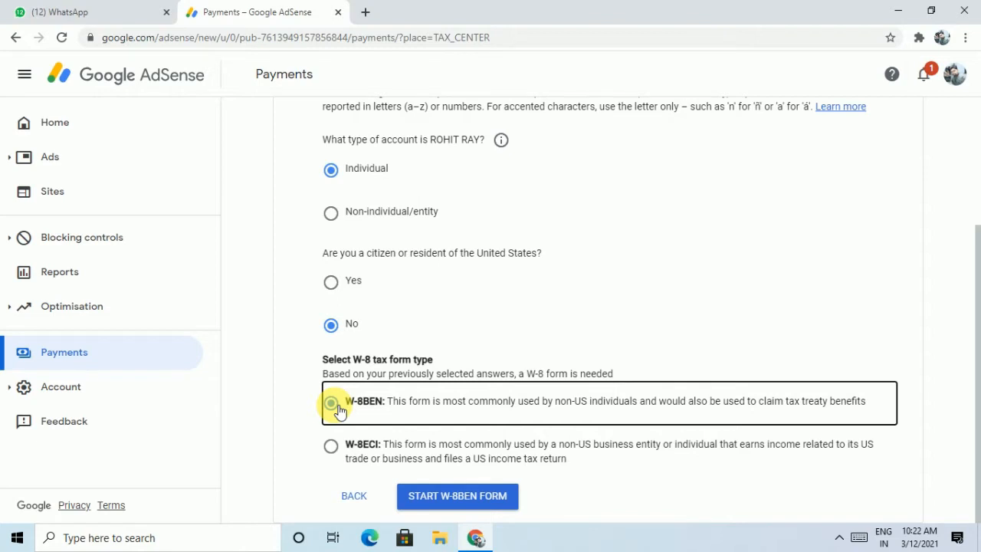
pyautogui.click(457, 499)
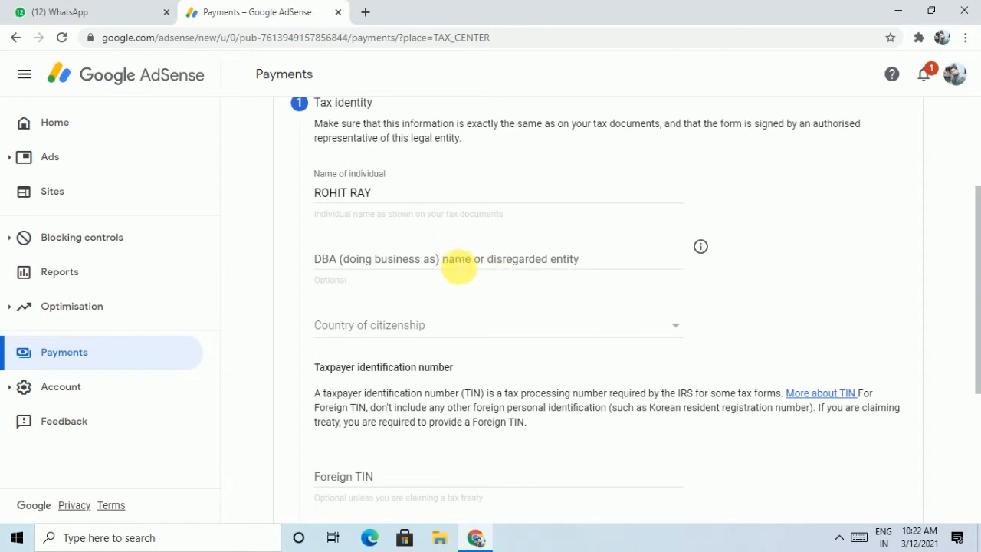
# Set India as the country of citizenship on the W-8BEN Tax identity step
pyautogui.click(700, 247)
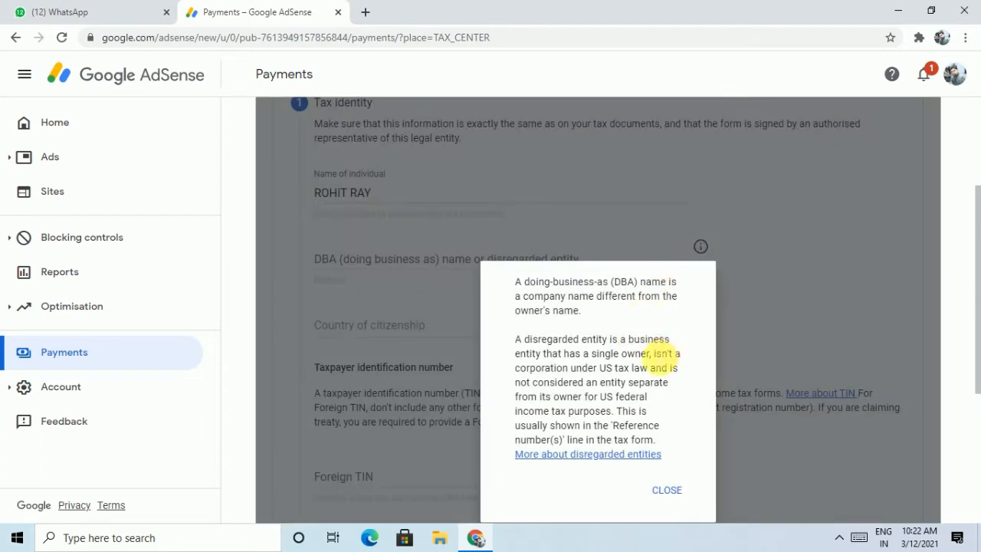
pyautogui.click(668, 491)
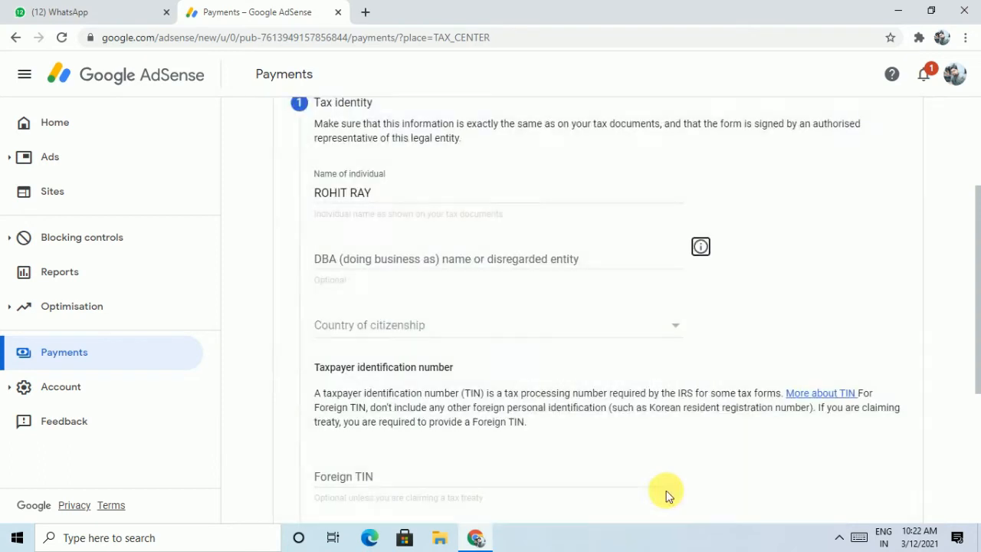
pyautogui.click(503, 341)
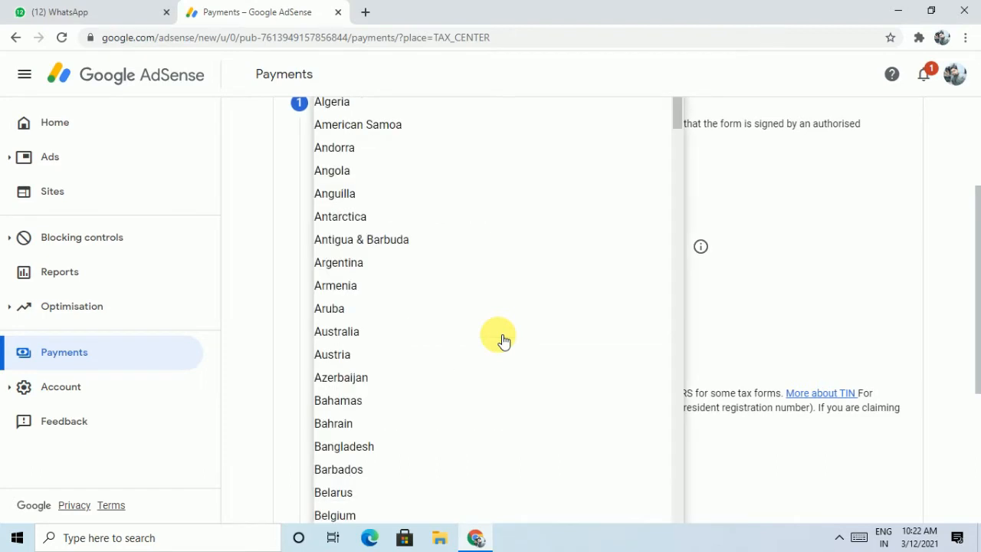
pyautogui.press('i')
pyautogui.press('n')
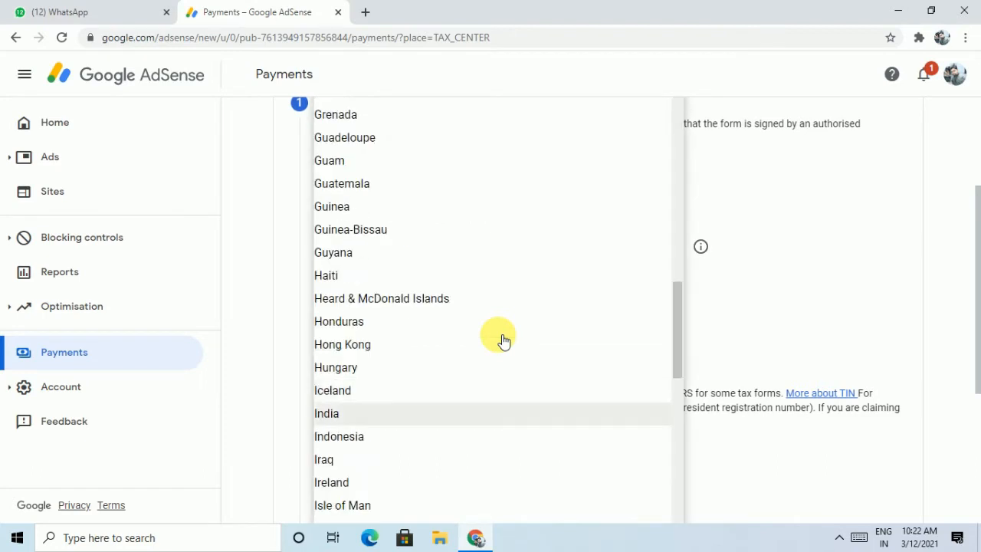
pyautogui.click(467, 426)
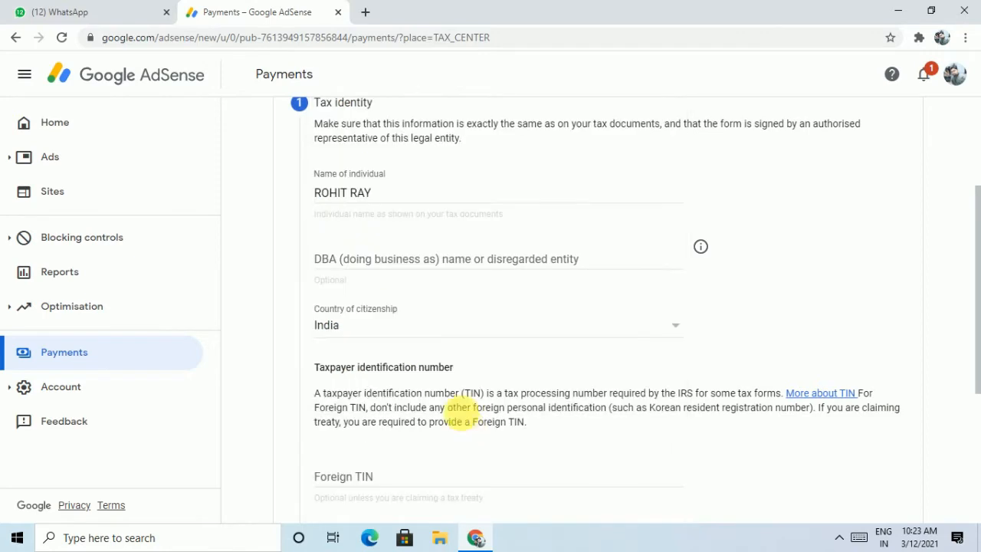
pyautogui.scroll(-3, 472, 388)
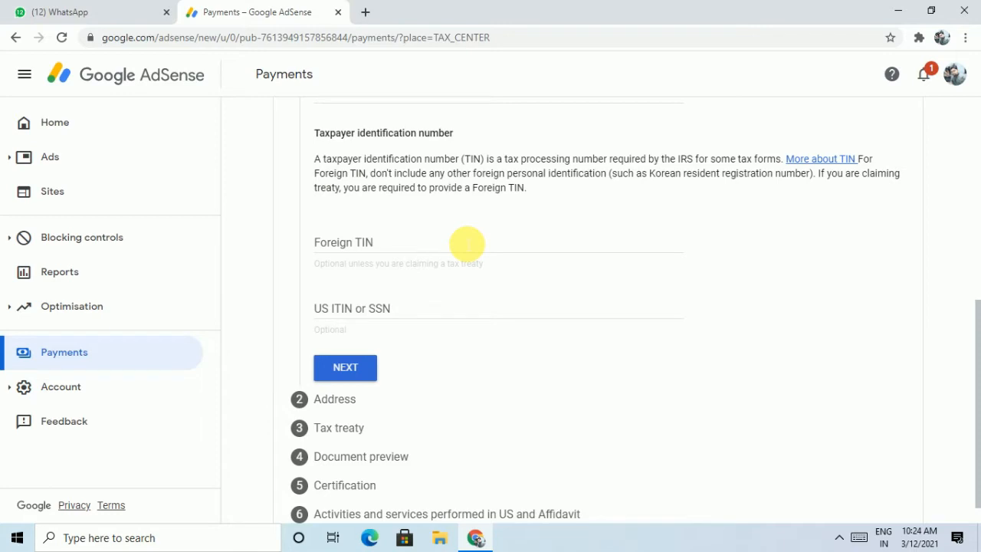
# Enter the individual's foreign tax ID in the Foreign TIN field and advance to Address
pyautogui.click(468, 243)
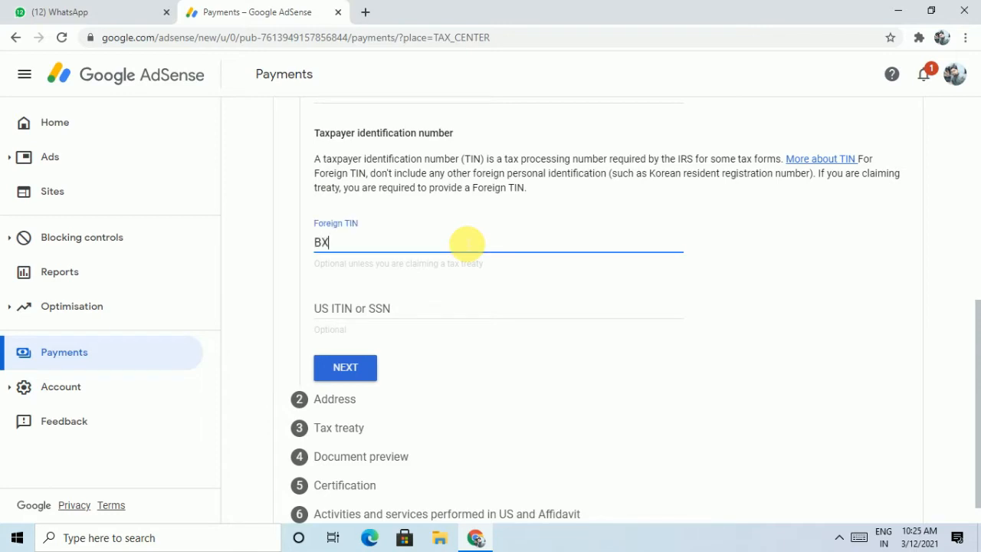
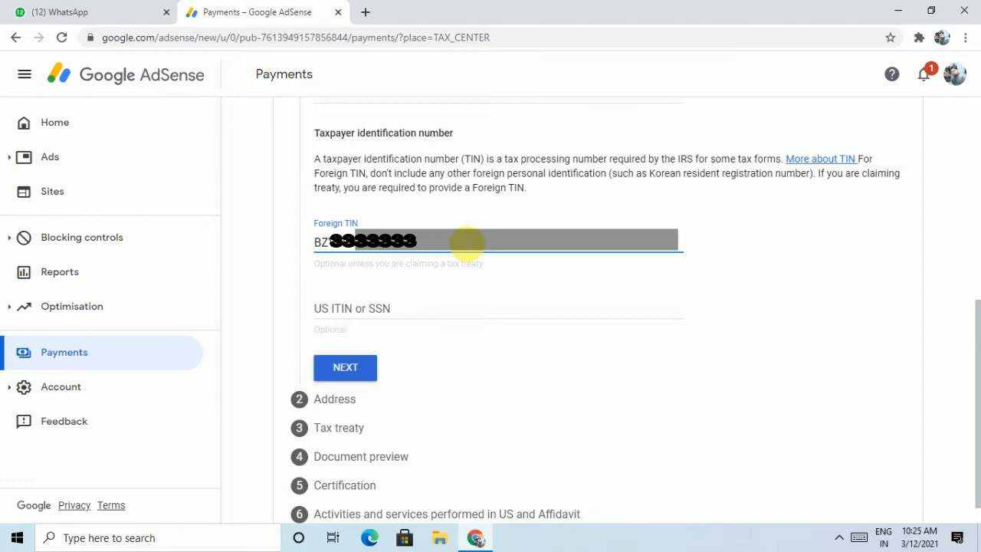
pyautogui.click(346, 370)
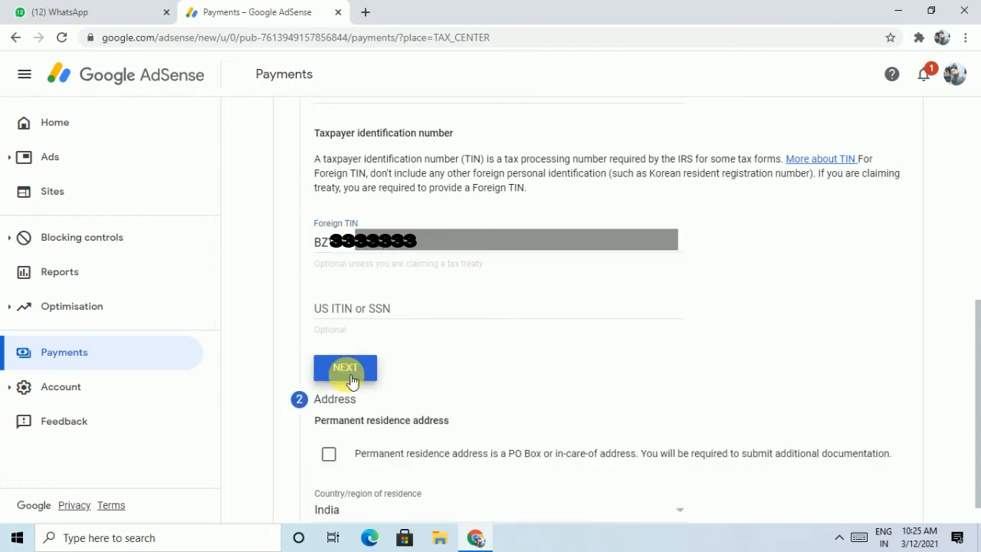
# Tick the PO box option and autofill address lines, town and PIN code from the saved address
pyautogui.scroll(-5, 346, 376)
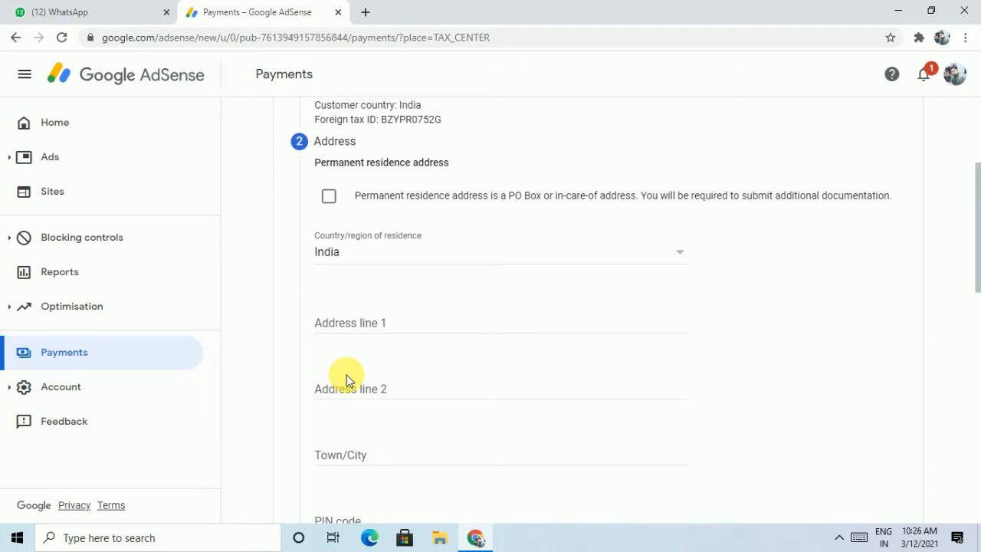
pyautogui.scroll(2, 346, 376)
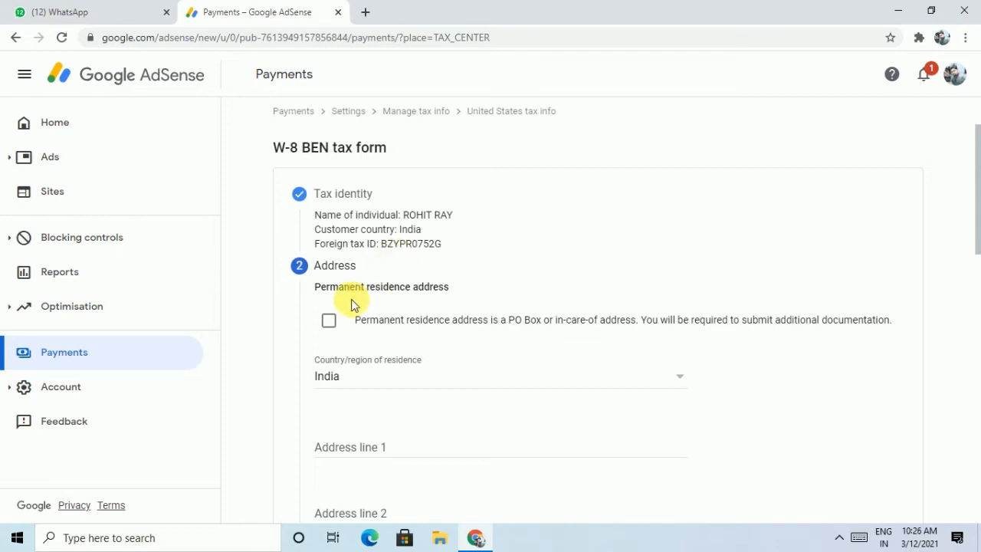
pyautogui.click(329, 322)
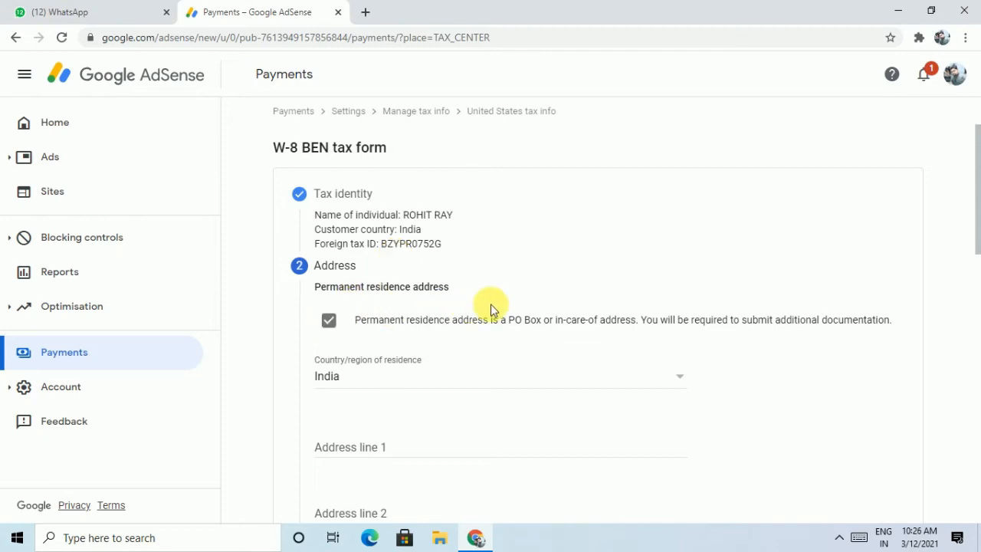
pyautogui.scroll(-3, 497, 308)
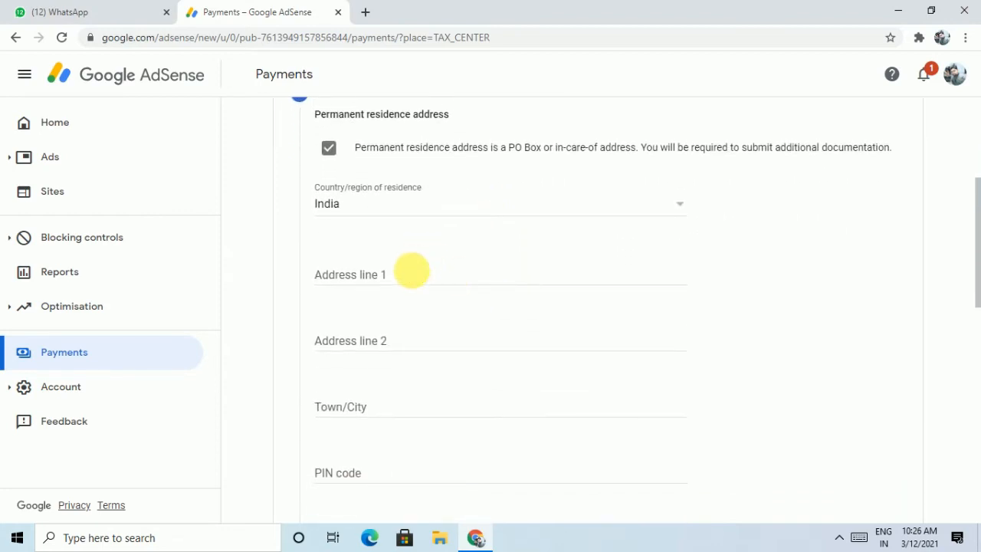
pyautogui.click(414, 278)
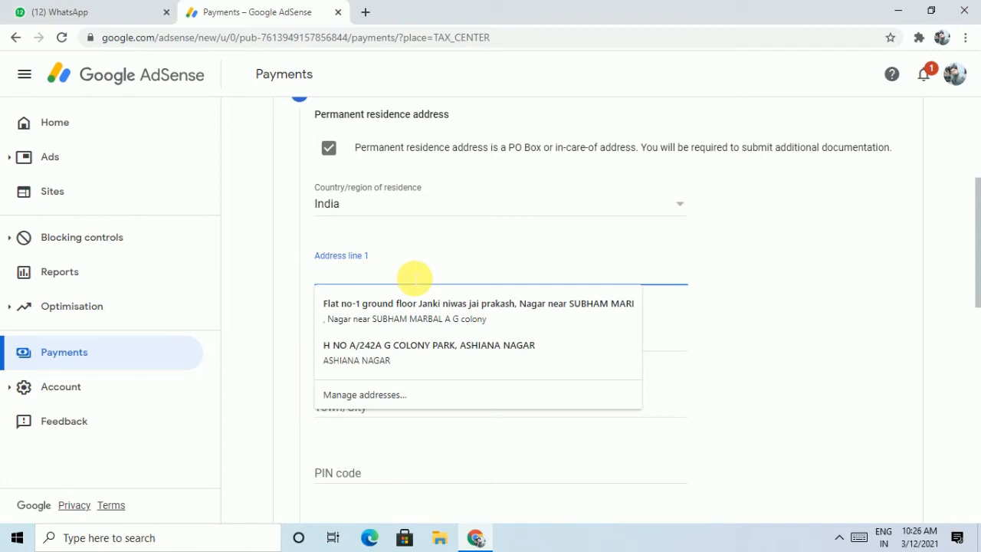
pyautogui.click(406, 307)
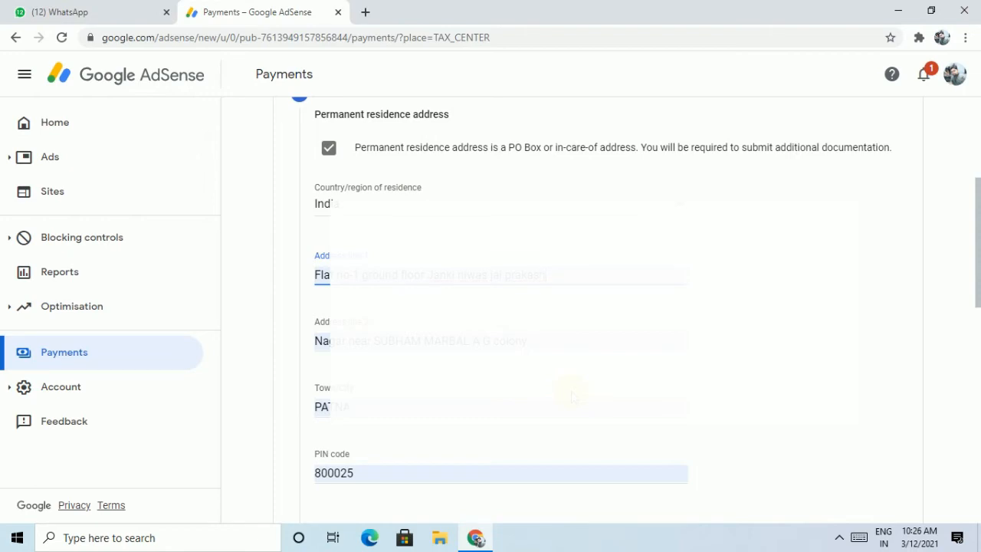
pyautogui.scroll(-2, 572, 396)
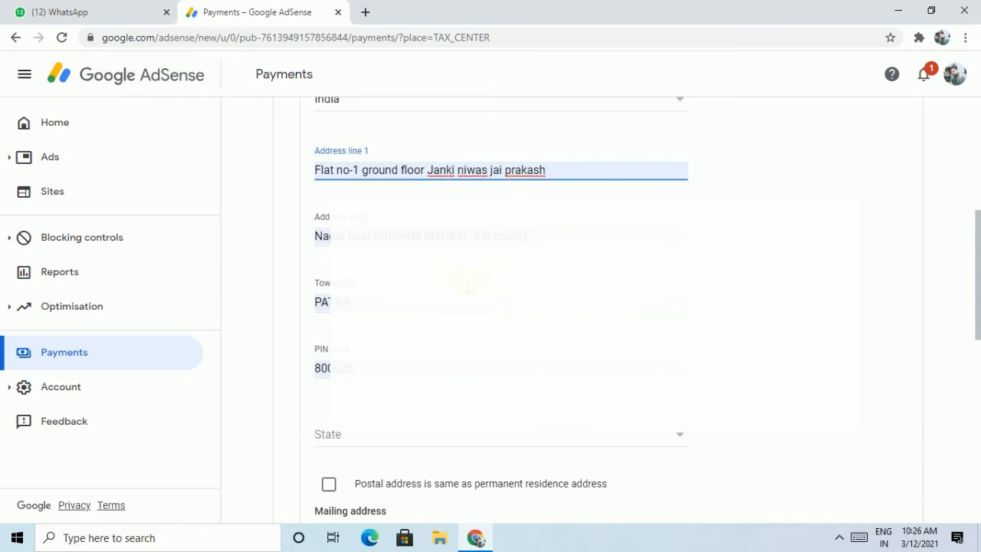
pyautogui.click(470, 287)
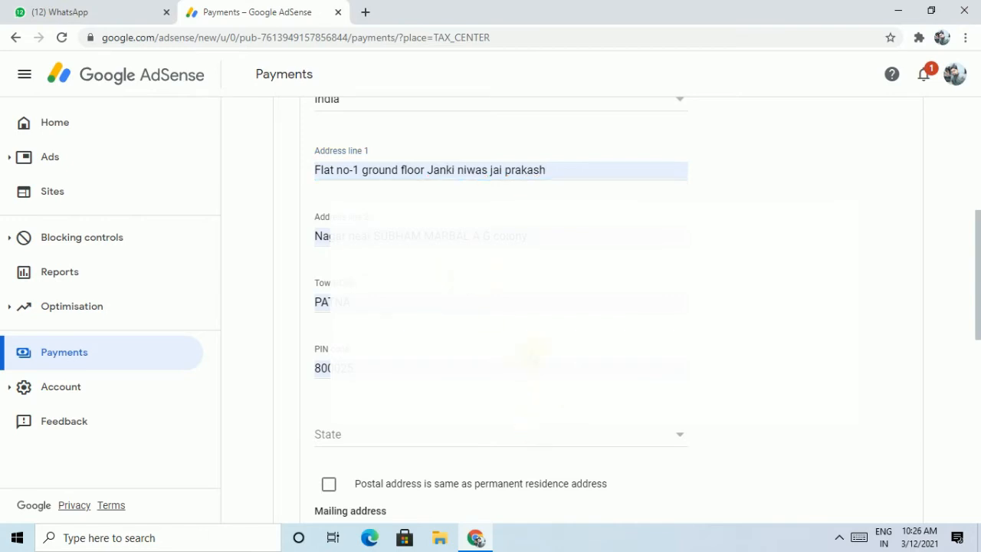
pyautogui.scroll(1, 534, 352)
pyautogui.scroll(-3, 534, 352)
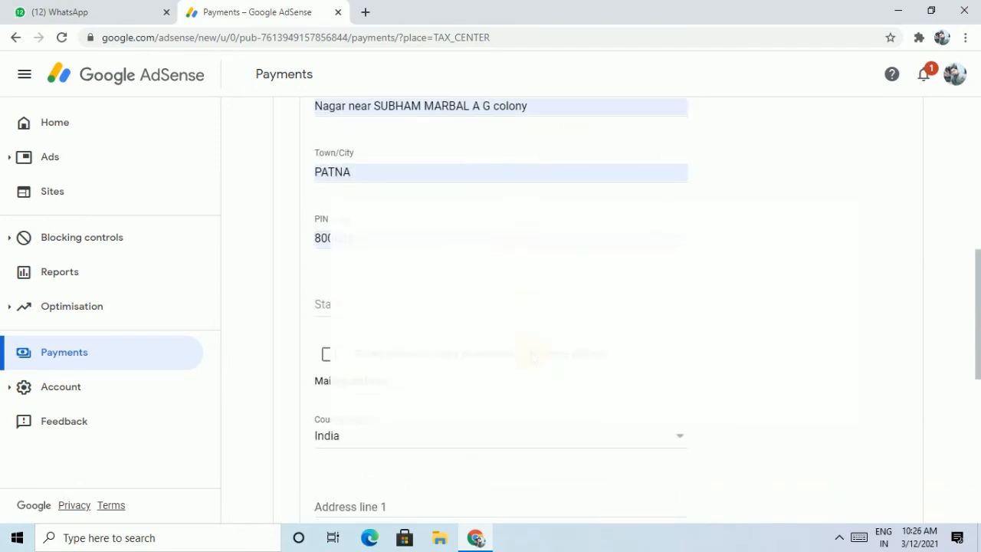
pyautogui.scroll(-1, 535, 355)
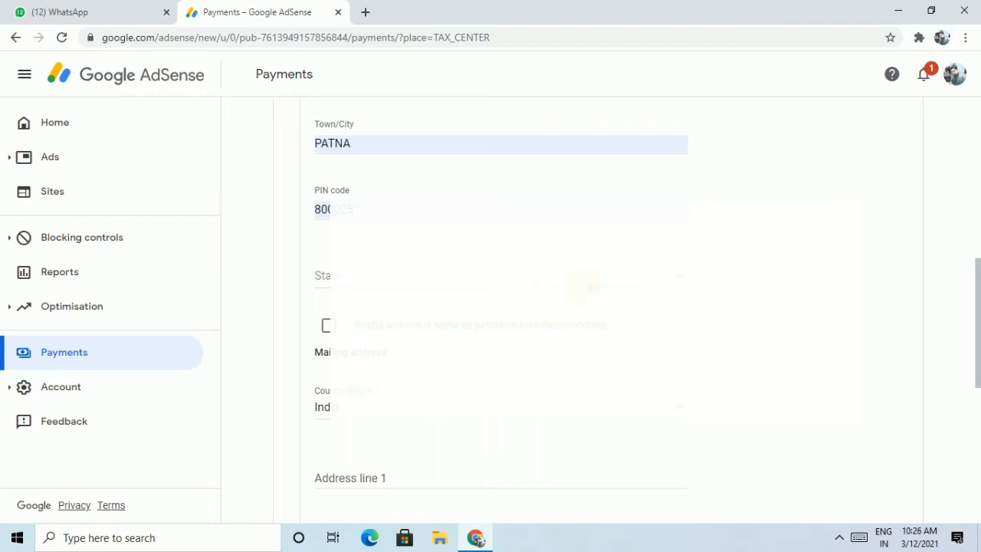
# Set the state to Bihar, make the postal address match the residence address, and continue
pyautogui.click(582, 286)
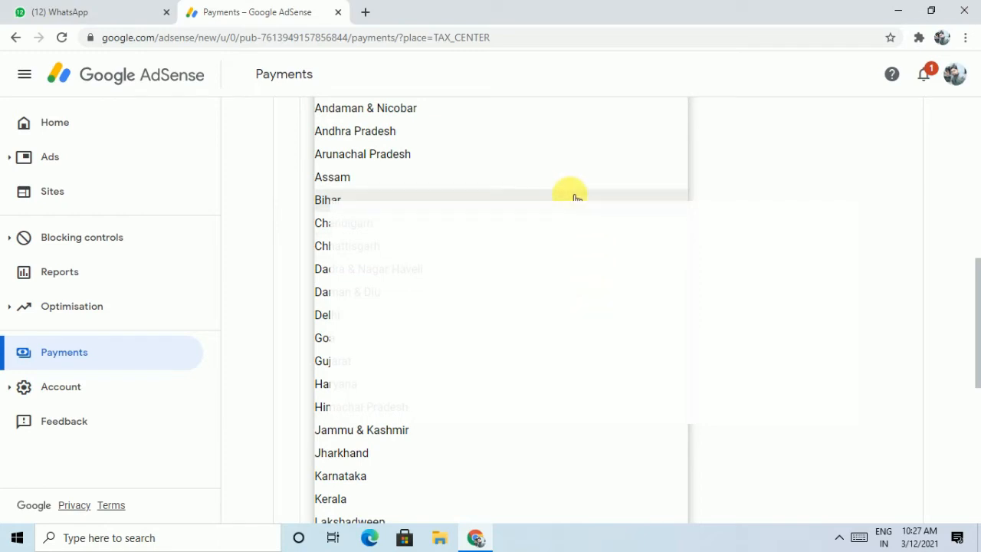
pyautogui.click(576, 199)
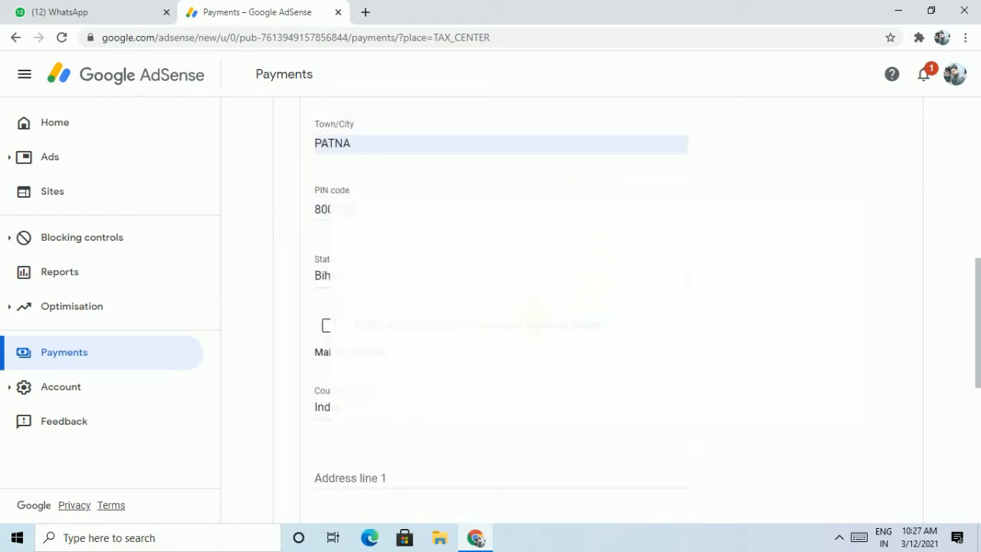
pyautogui.click(328, 326)
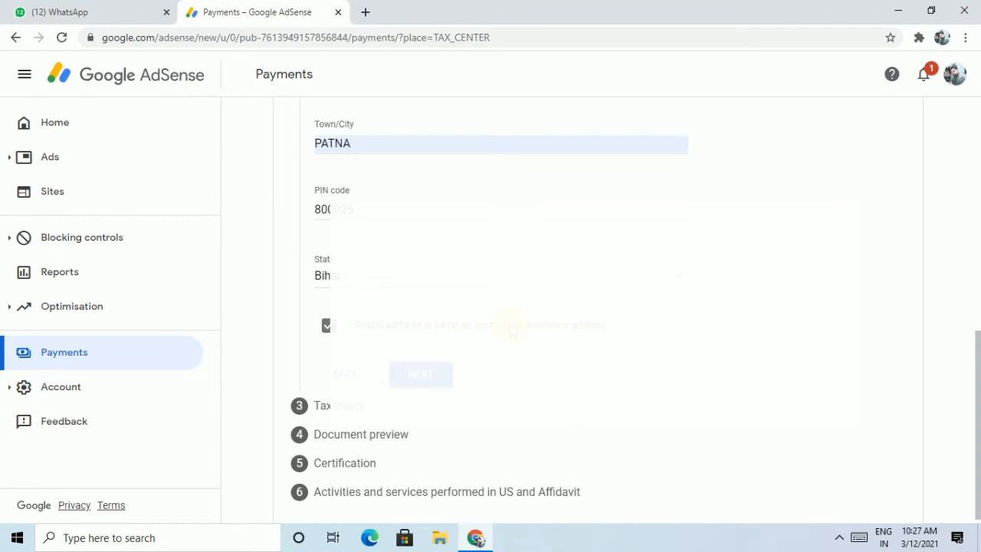
pyautogui.scroll(3, 512, 330)
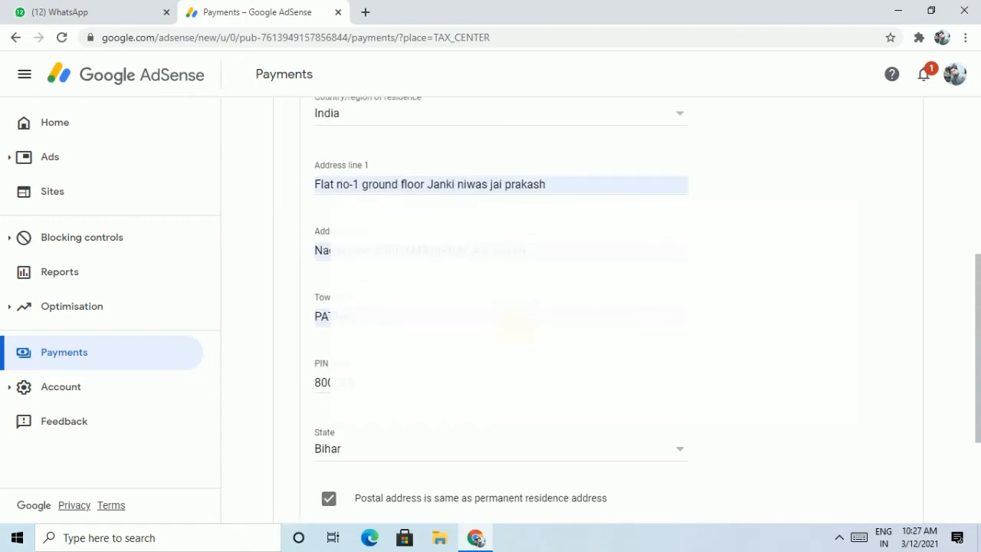
pyautogui.scroll(-1, 517, 325)
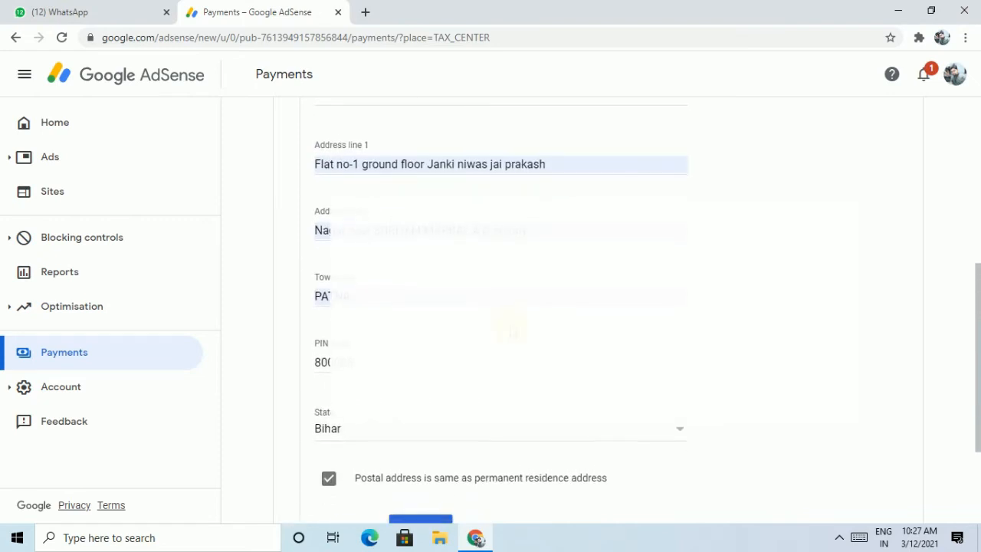
pyautogui.scroll(-2, 512, 330)
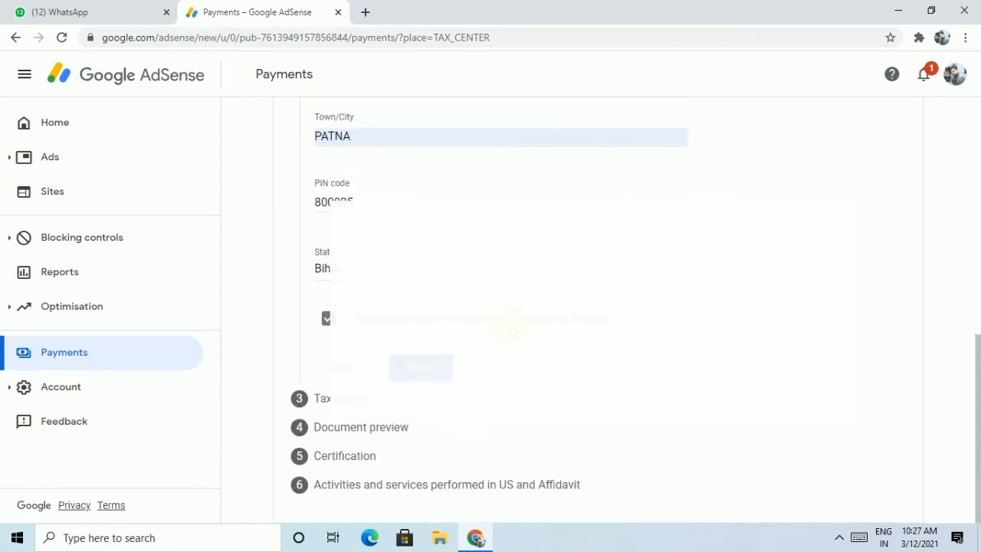
pyautogui.click(429, 368)
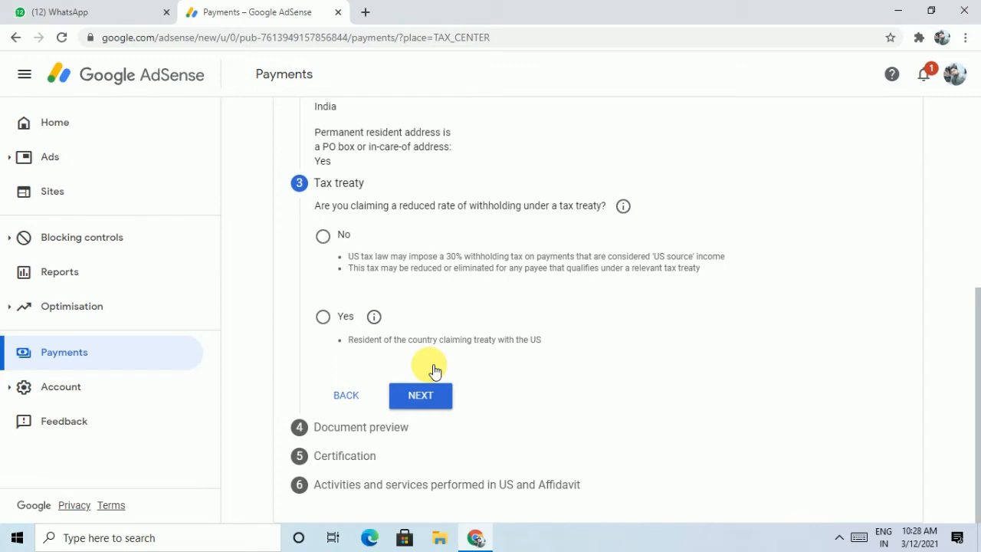
# Answer Yes to claiming a treaty rate and declare residence in treaty country India
pyautogui.click(327, 322)
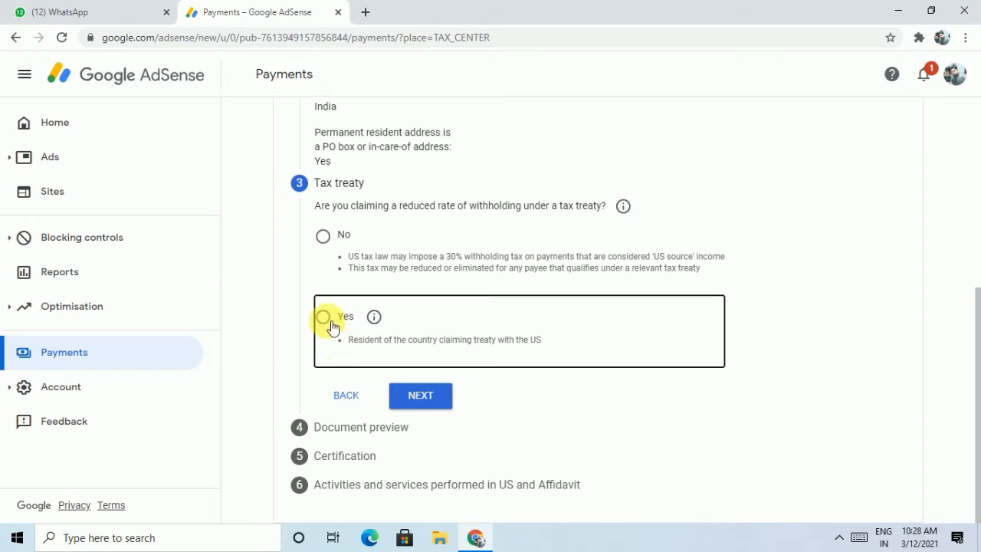
pyautogui.click(324, 318)
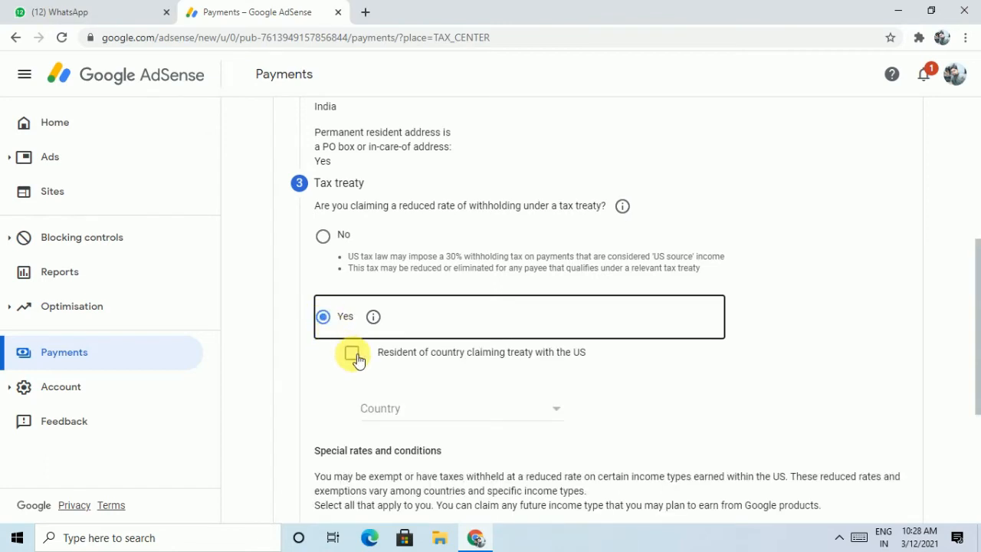
pyautogui.click(354, 356)
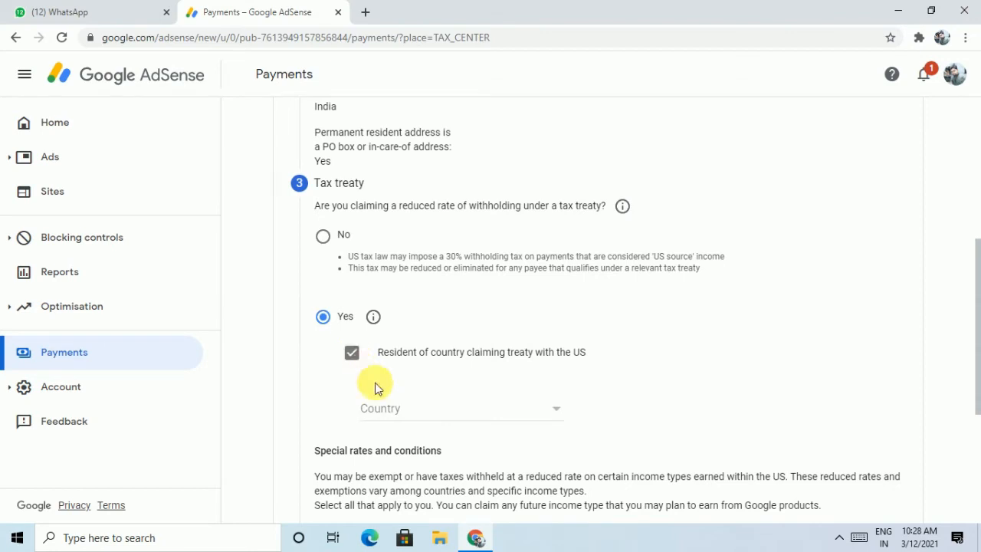
pyautogui.click(407, 412)
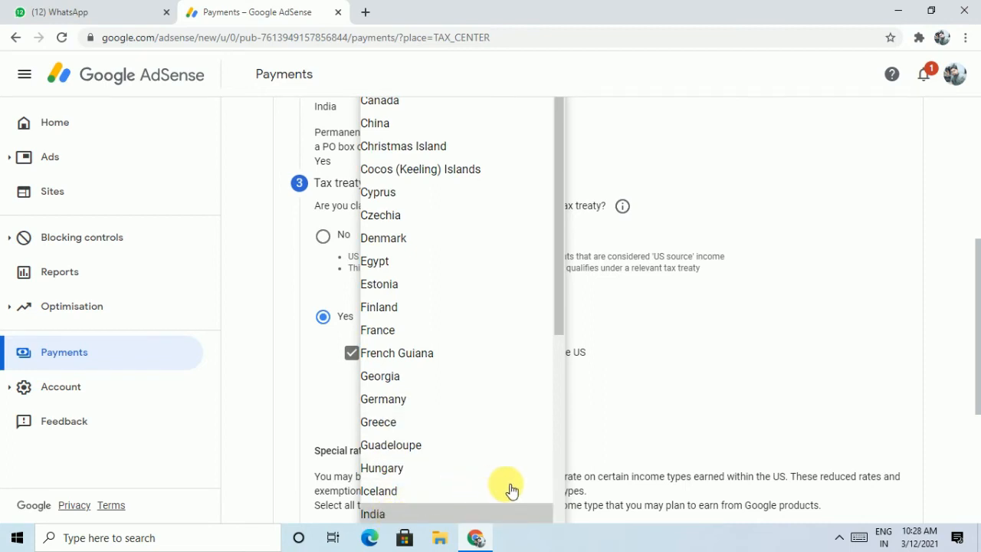
pyautogui.press('Return')
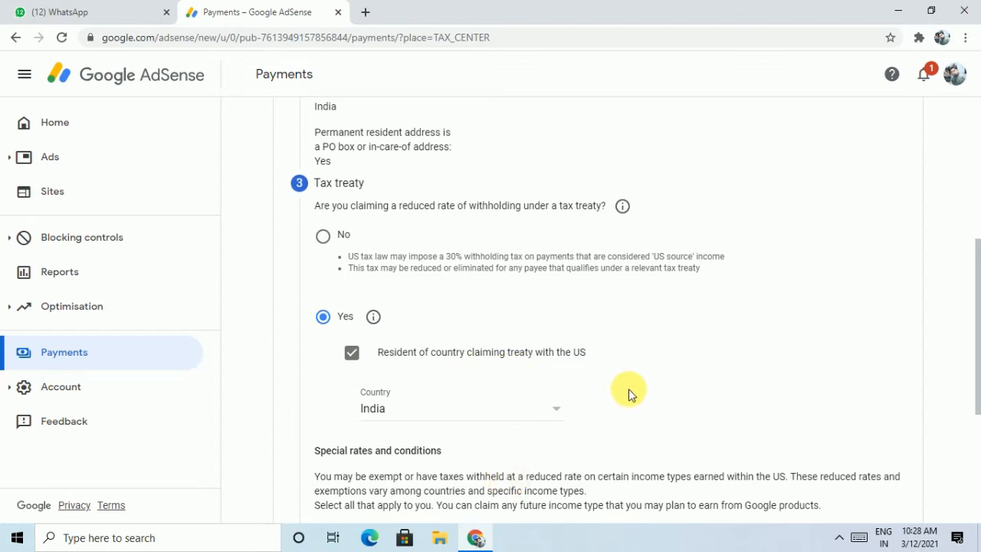
pyautogui.scroll(-3, 629, 392)
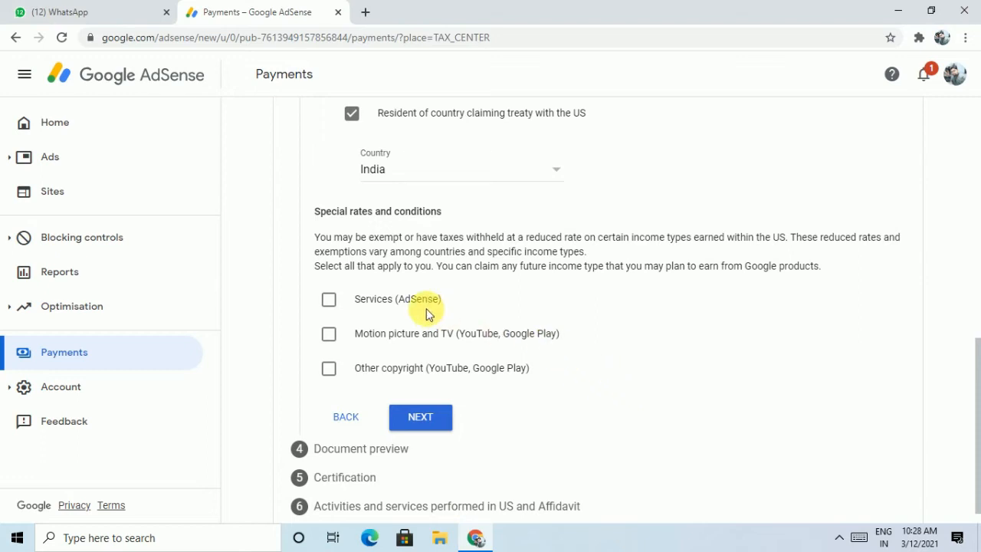
# Tick Services (AdSense) with Article 7, paragraph 1 and a 0% reduced withholding rate
pyautogui.click(329, 303)
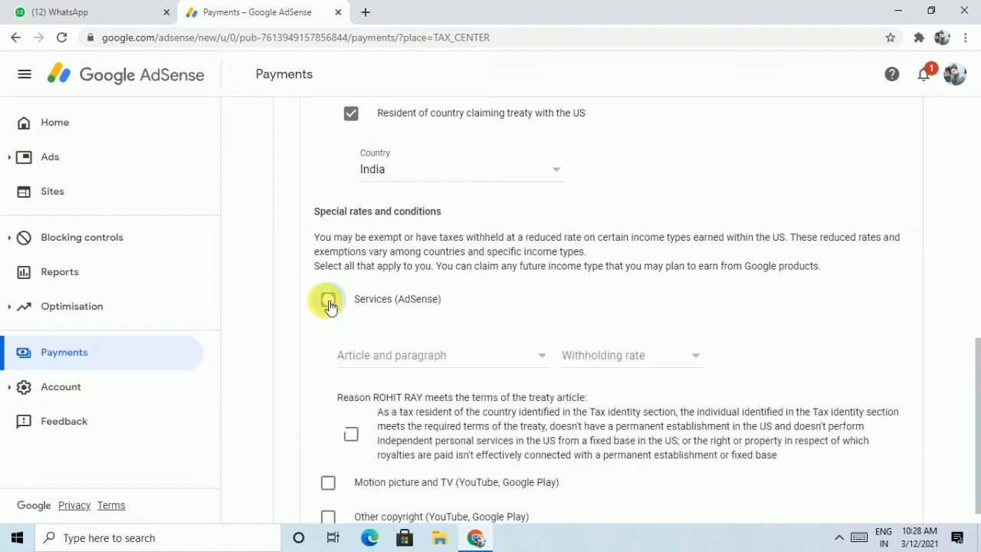
pyautogui.click(389, 357)
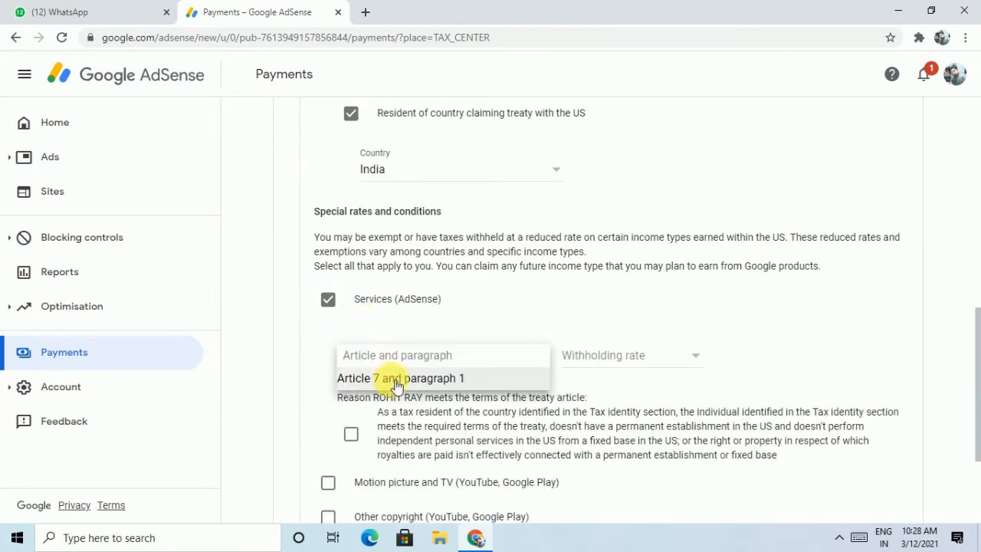
pyautogui.click(398, 378)
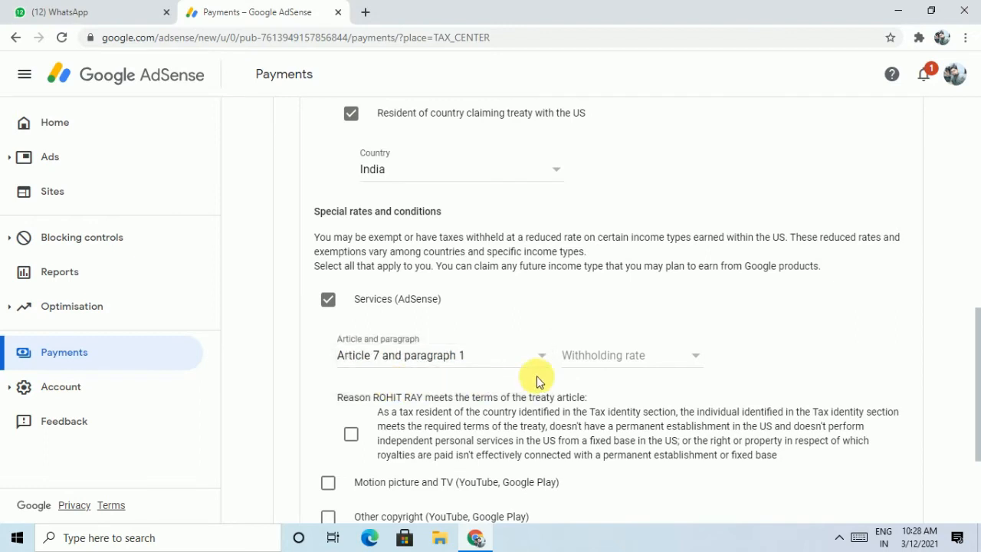
pyautogui.click(614, 365)
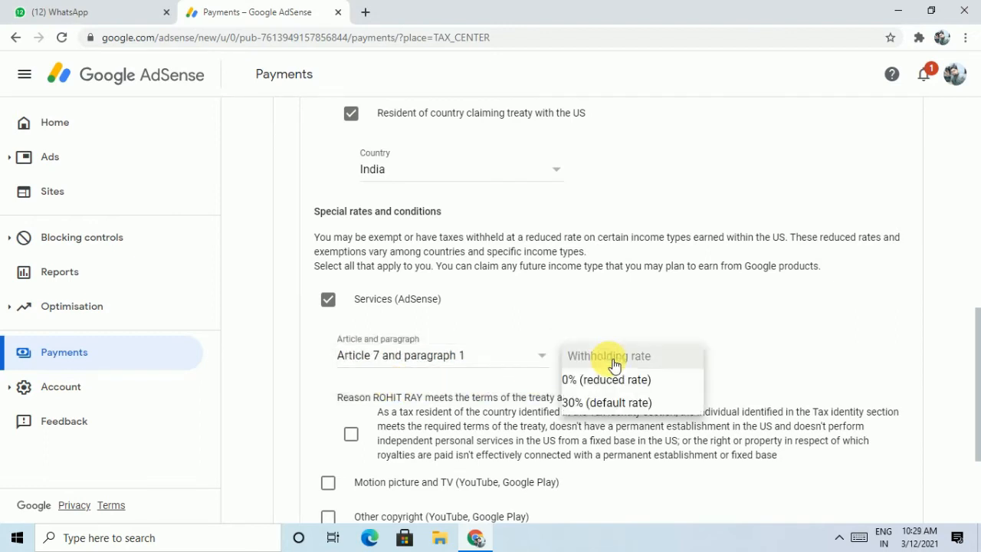
pyautogui.click(614, 383)
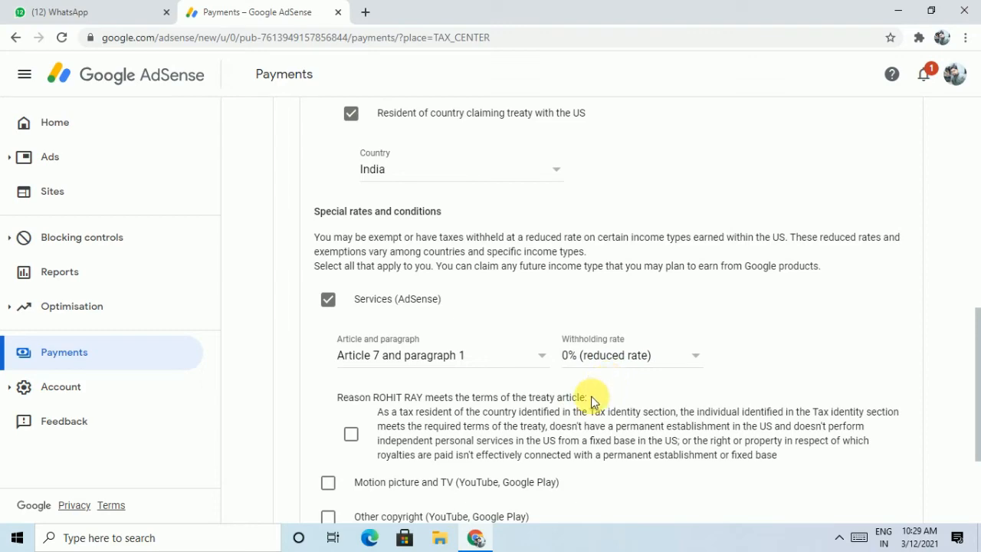
pyautogui.scroll(-2, 592, 400)
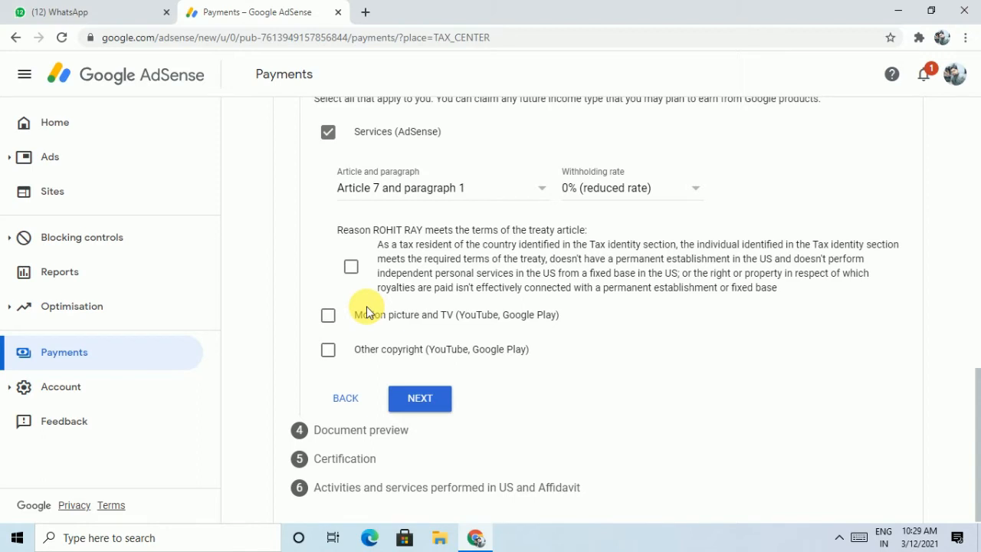
# Confirm the Services treaty terms, then claim Motion picture and TV income at 15% under Article 12, paragraph 2A II
pyautogui.click(353, 268)
pyautogui.click(329, 316)
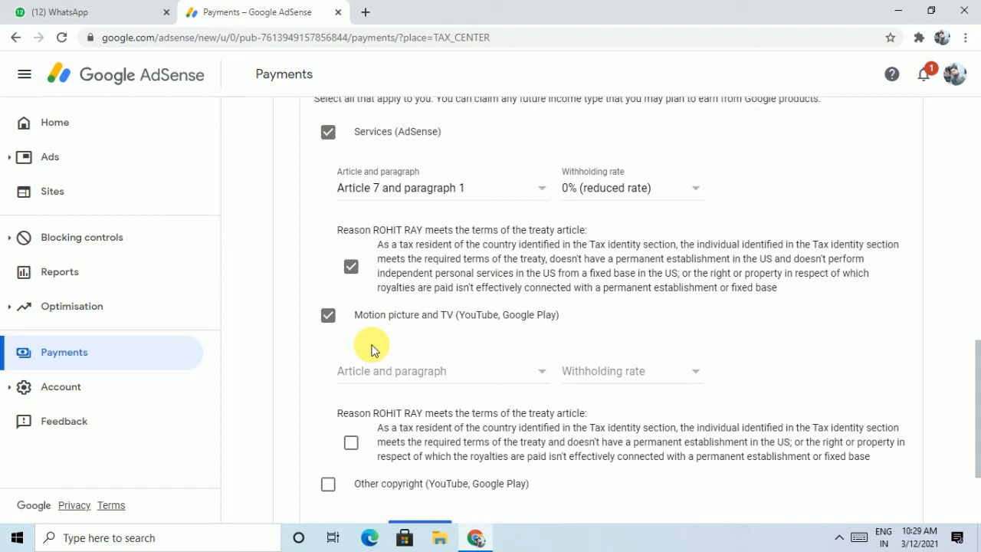
pyautogui.click(404, 372)
pyautogui.click(418, 397)
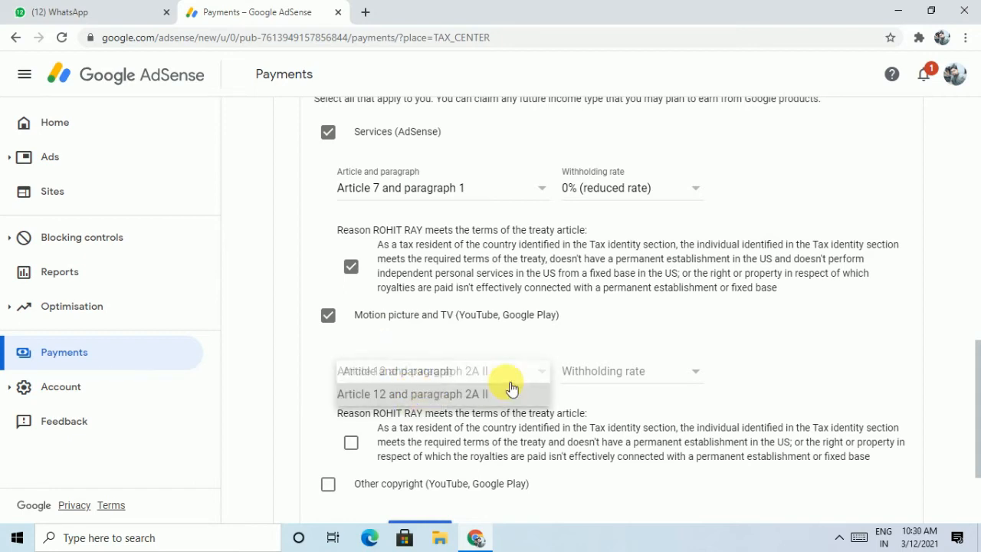
pyautogui.click(634, 373)
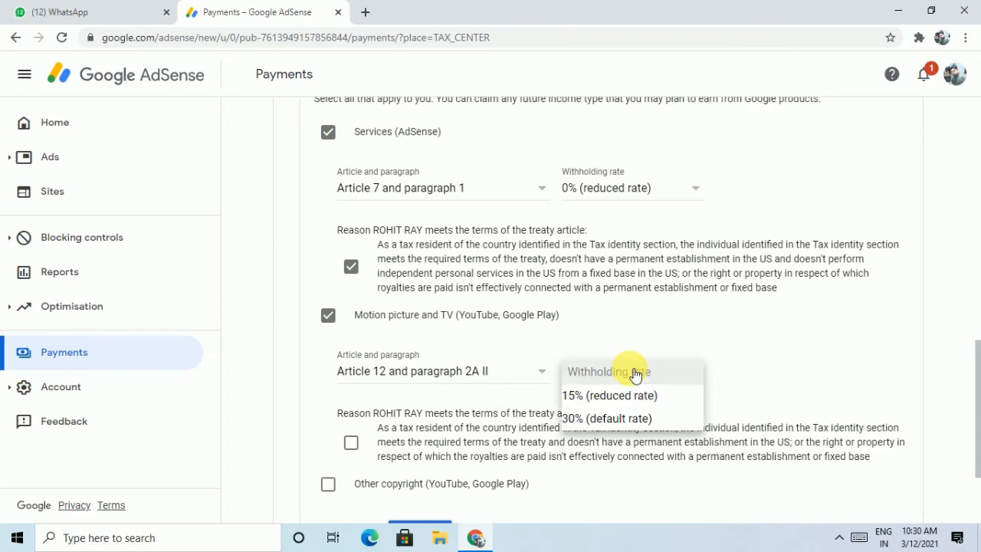
pyautogui.click(630, 397)
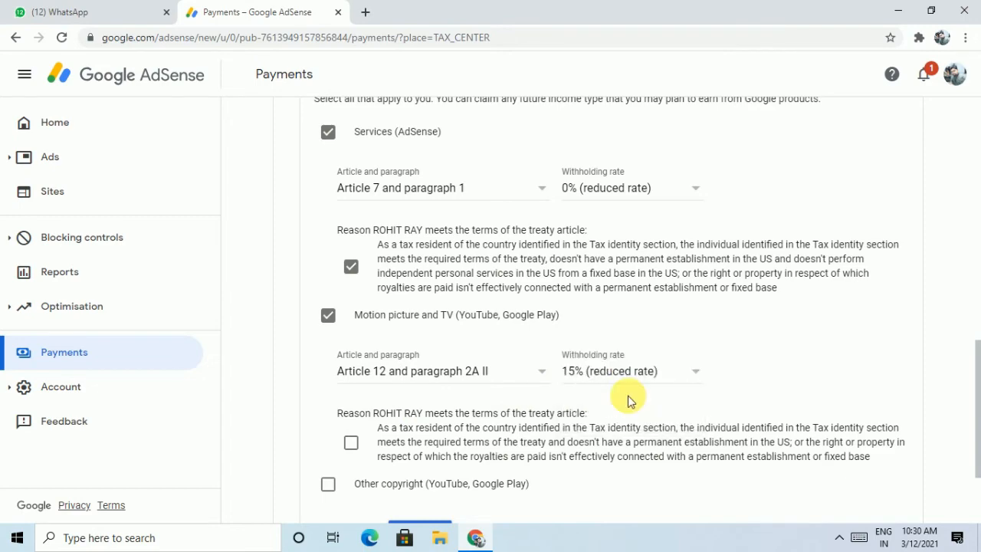
pyautogui.scroll(-3, 628, 400)
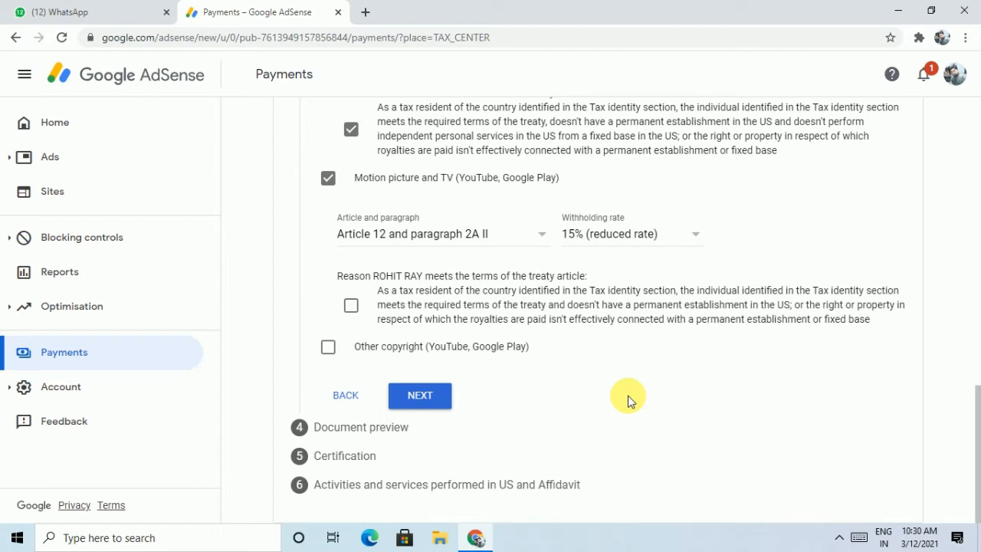
# Confirm the Motion picture treaty terms, then claim Other copyright income at 15% under Article 12, paragraph 2A II
pyautogui.click(352, 308)
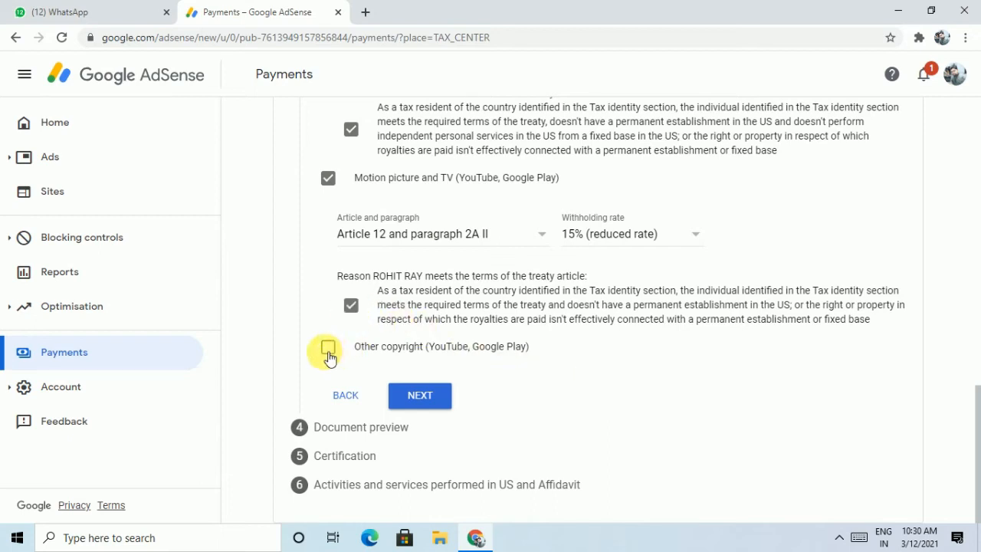
pyautogui.click(328, 351)
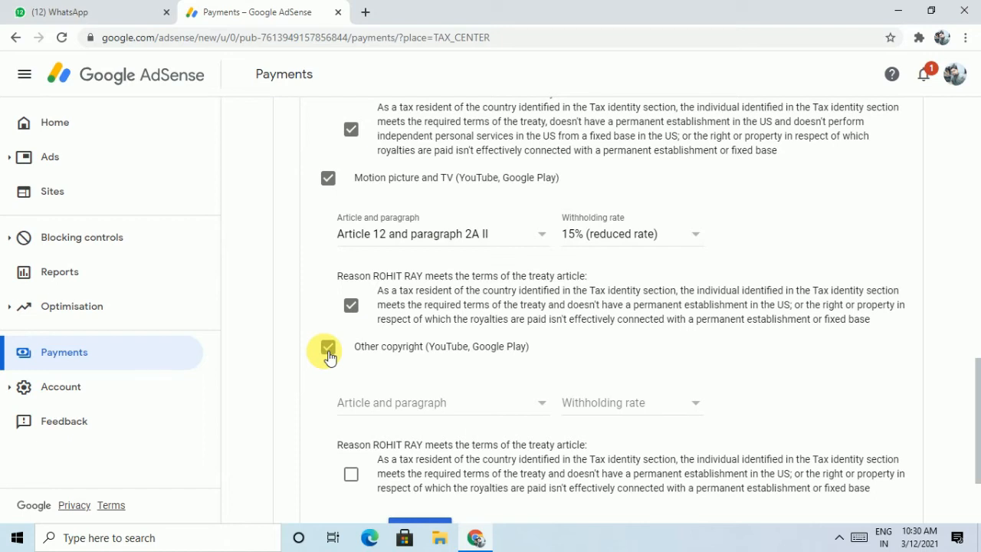
pyautogui.click(380, 404)
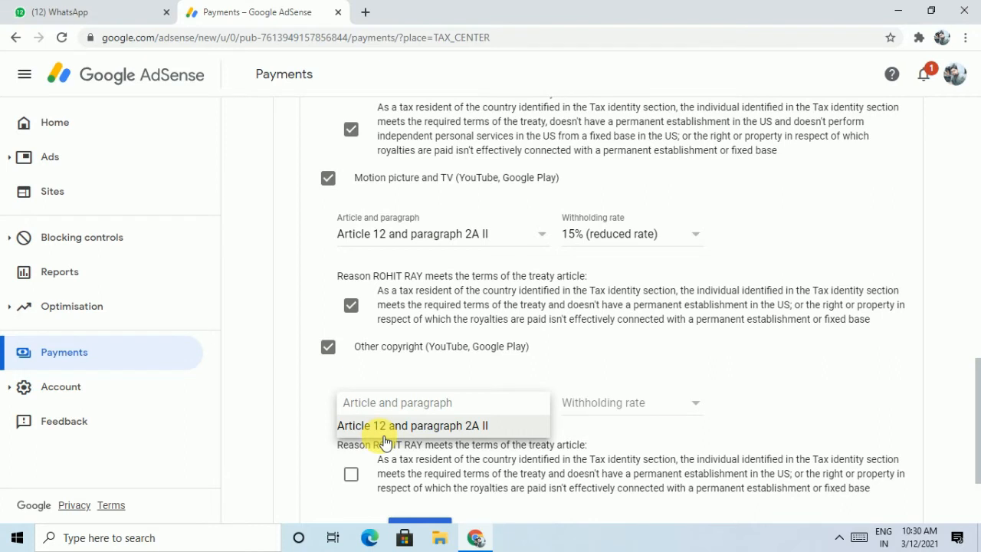
pyautogui.click(384, 434)
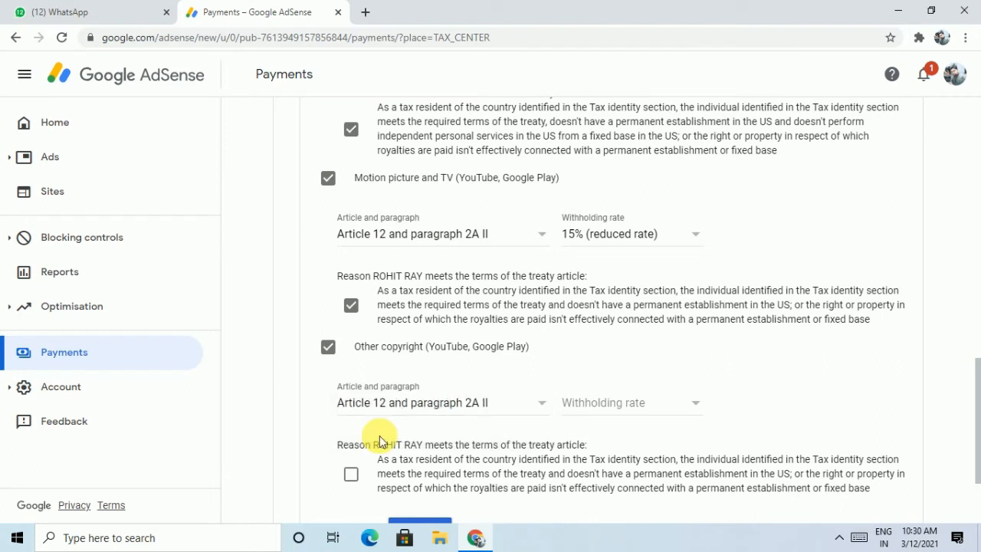
pyautogui.click(578, 406)
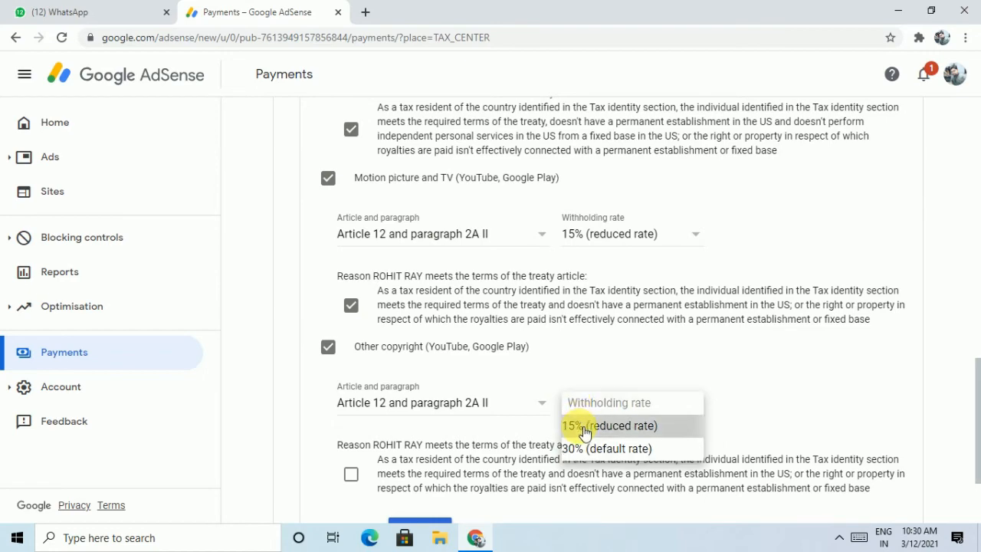
pyautogui.click(581, 430)
pyautogui.scroll(-3, 579, 431)
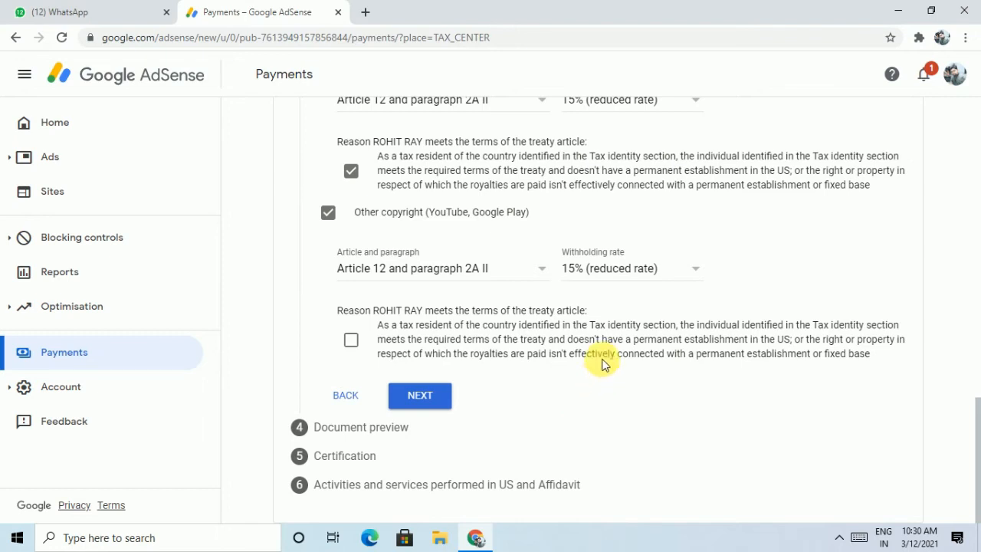
pyautogui.scroll(5, 602, 365)
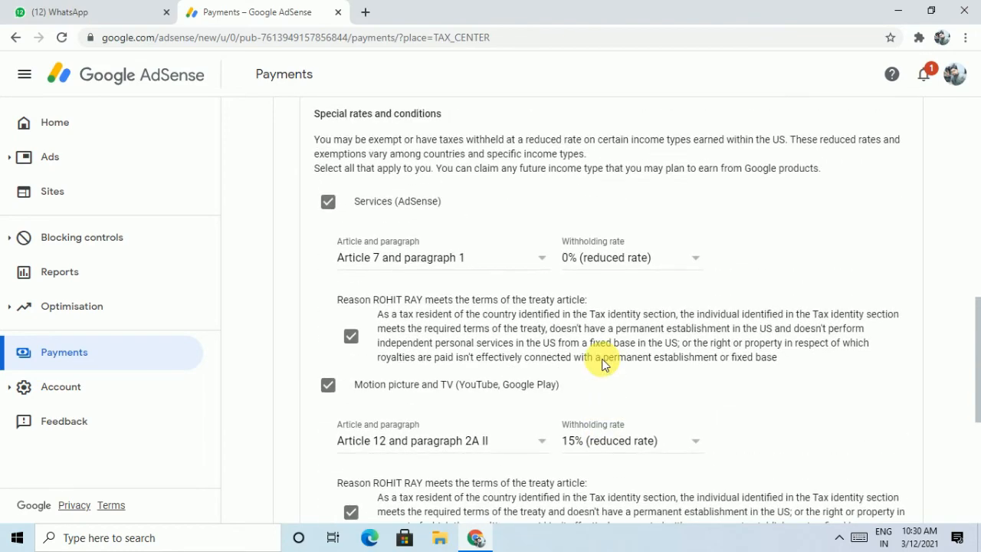
pyautogui.scroll(1, 601, 364)
pyautogui.scroll(1, 601, 364)
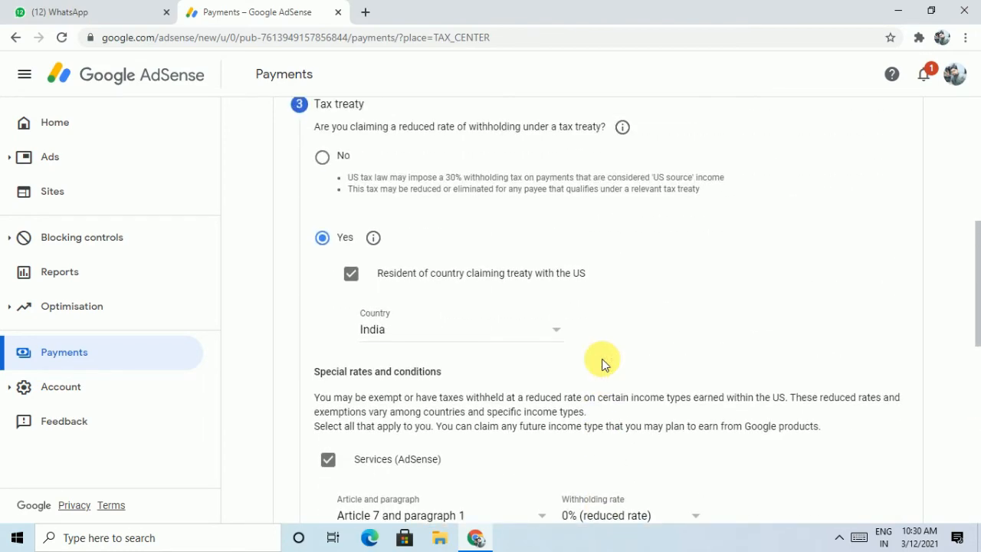
pyautogui.scroll(4, 602, 364)
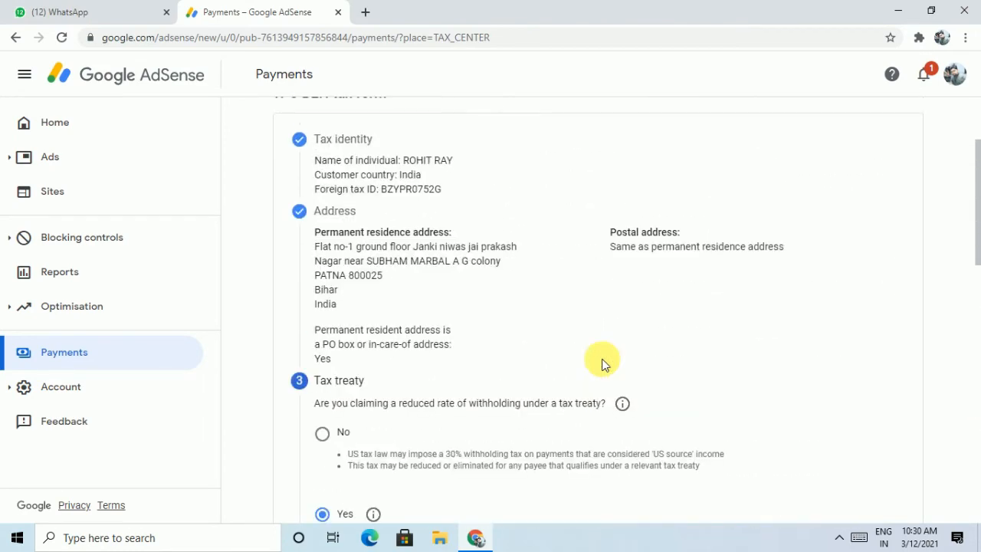
pyautogui.scroll(-6, 602, 364)
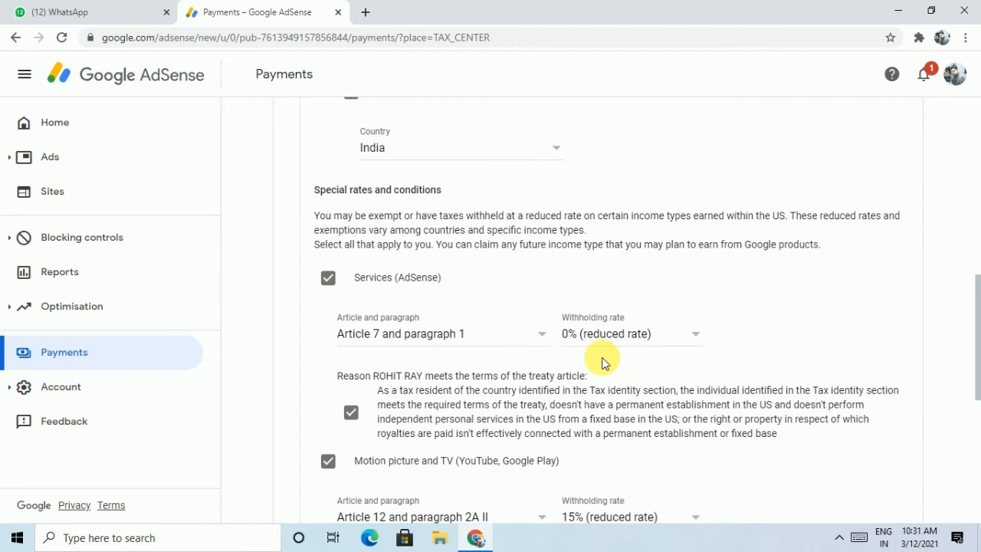
pyautogui.scroll(-4, 602, 362)
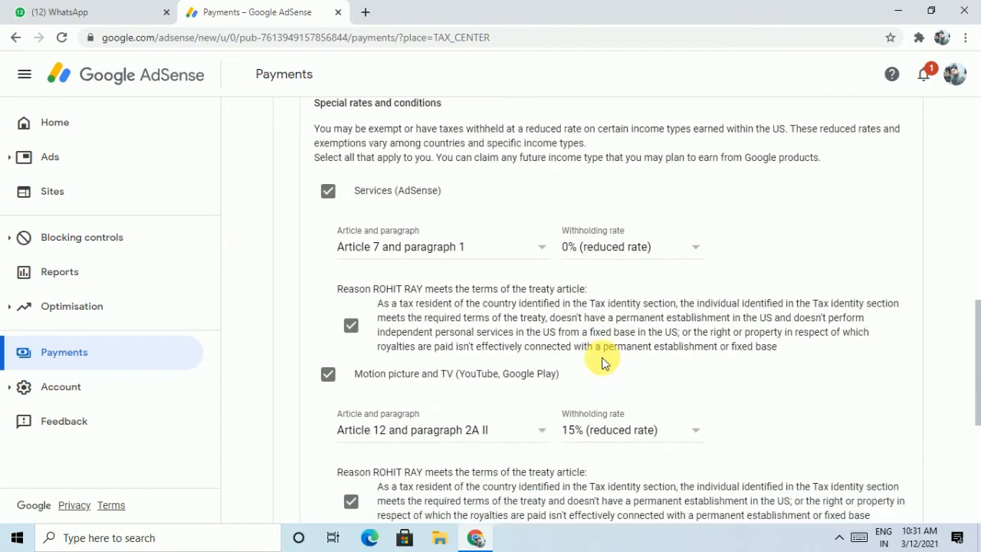
pyautogui.scroll(-2, 602, 362)
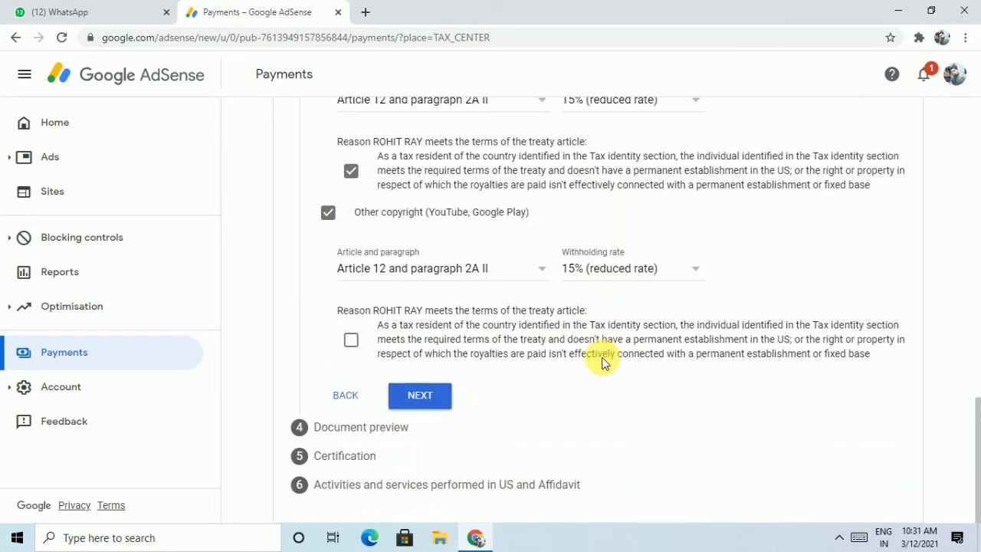
# Confirm the Other copyright treaty terms and continue to the Document preview
pyautogui.click(352, 342)
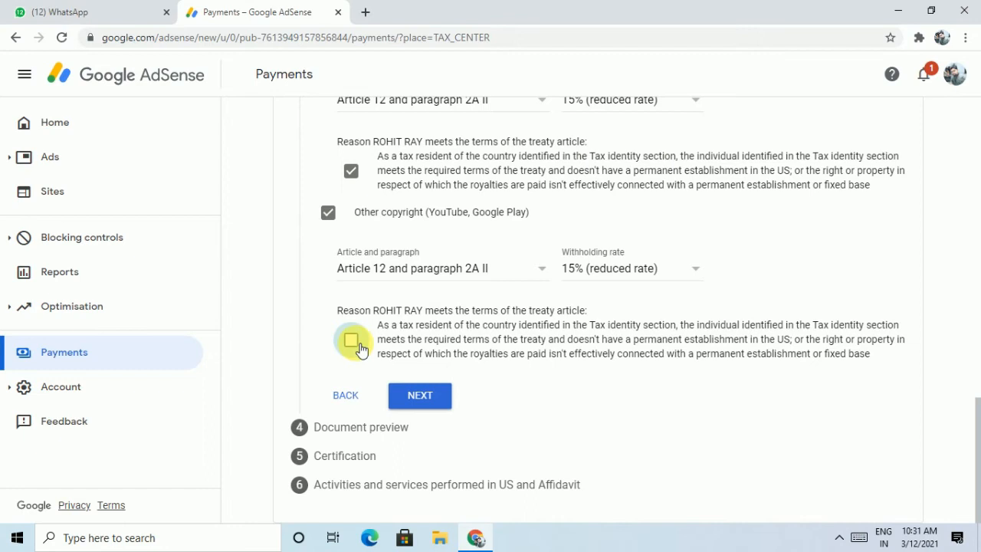
pyautogui.click(426, 397)
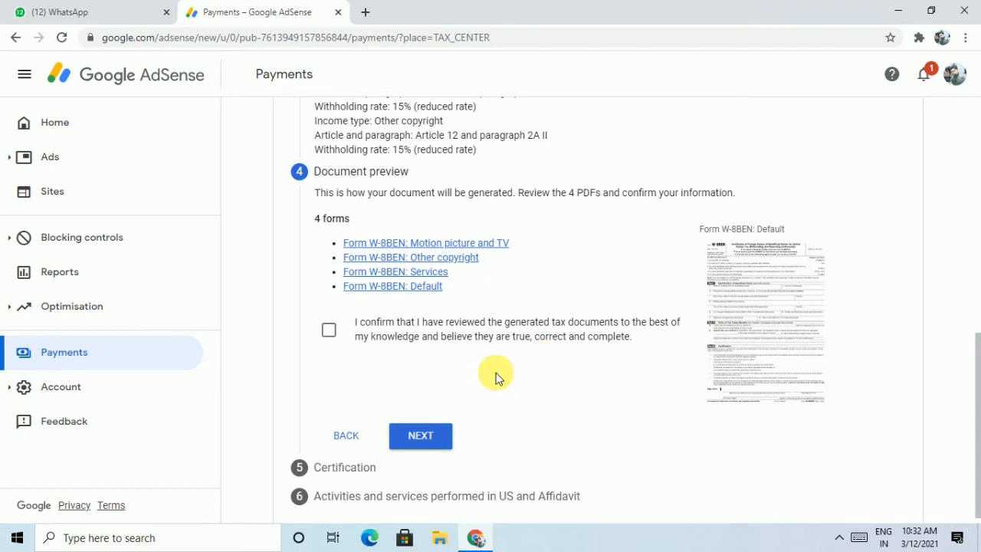
# Confirm the four generated W-8BEN documents were reviewed and continue to Certification
pyautogui.scroll(-1, 496, 377)
pyautogui.scroll(2, 495, 377)
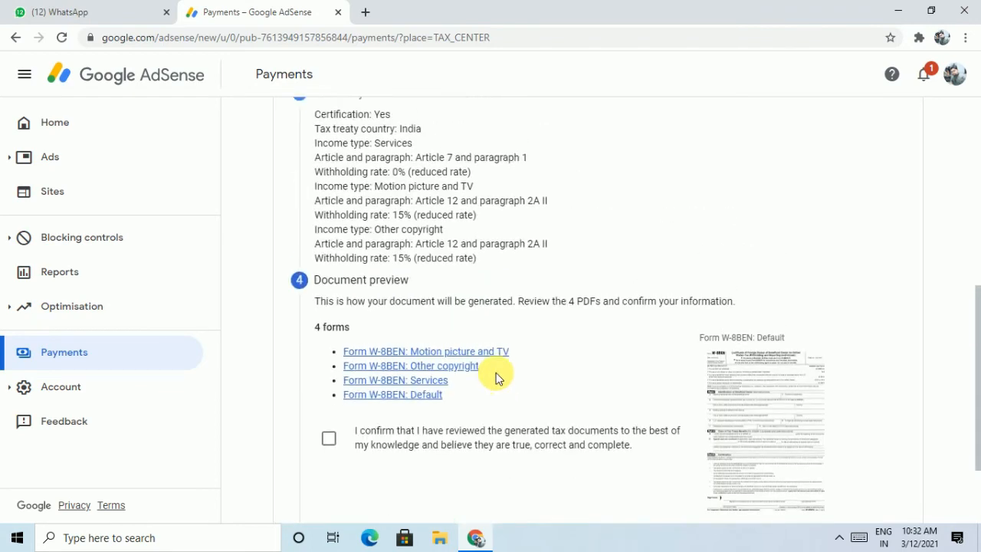
pyautogui.click(329, 440)
pyautogui.scroll(-2, 519, 452)
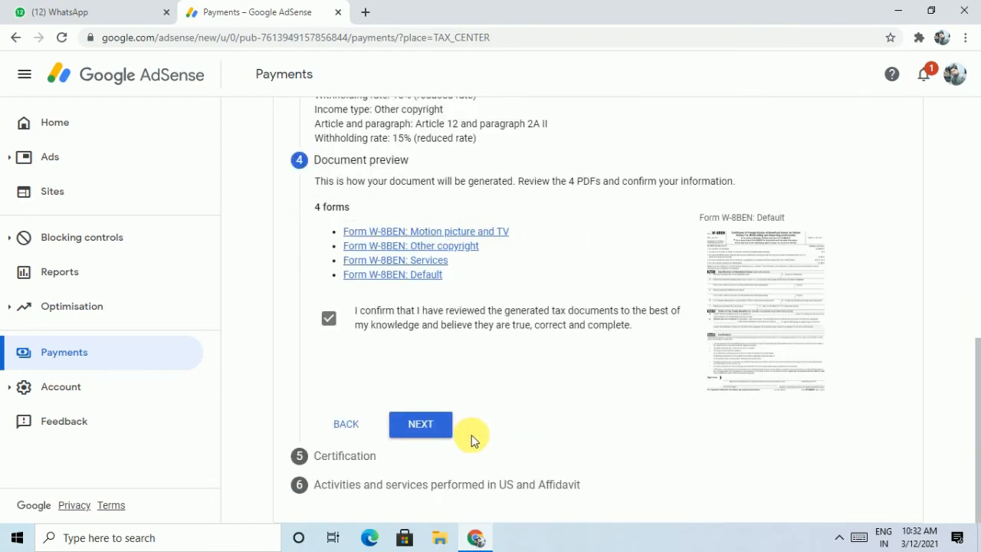
pyautogui.click(422, 424)
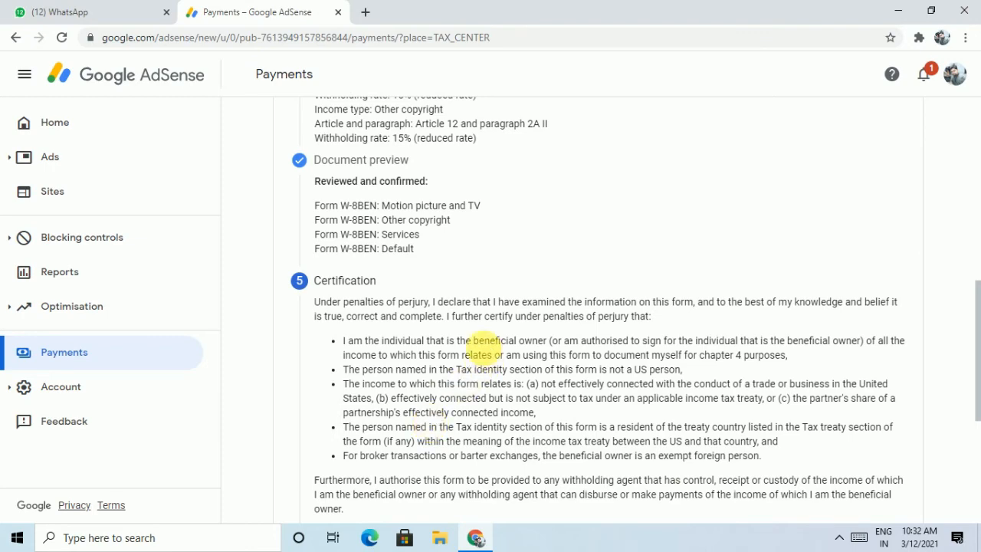
pyautogui.scroll(-3, 485, 352)
pyautogui.scroll(-1, 484, 352)
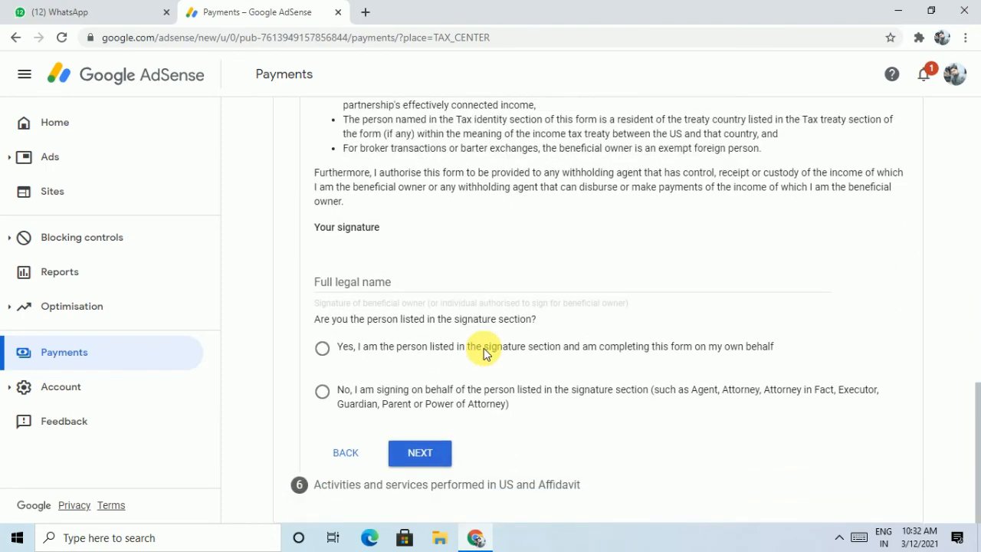
pyautogui.scroll(6, 484, 352)
pyautogui.scroll(4, 485, 353)
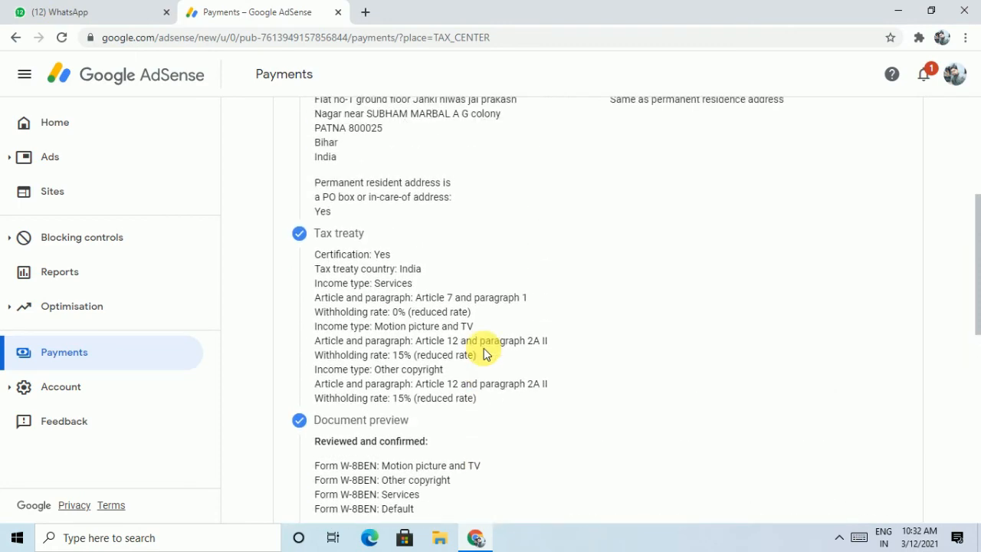
pyautogui.scroll(2, 484, 353)
pyautogui.scroll(-4, 484, 352)
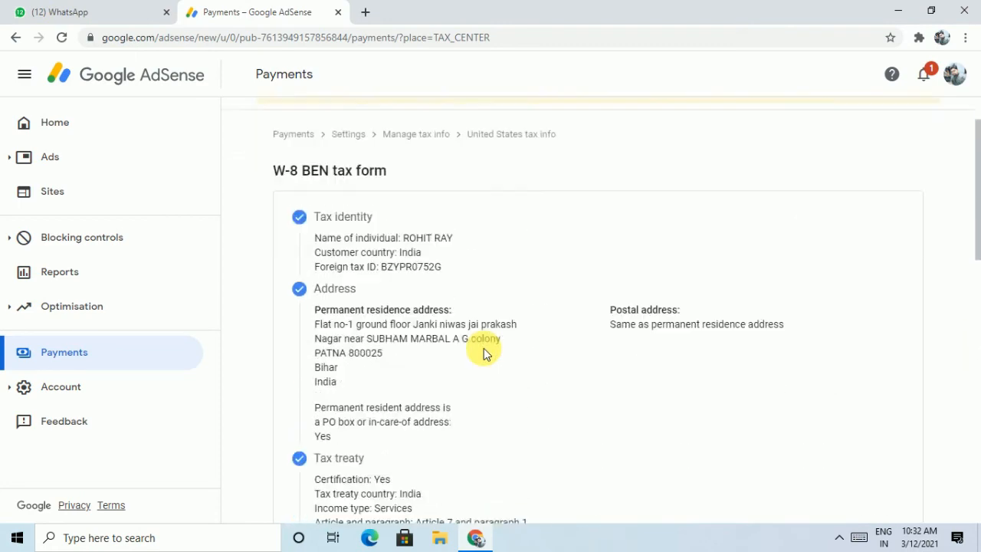
pyautogui.scroll(-3, 484, 352)
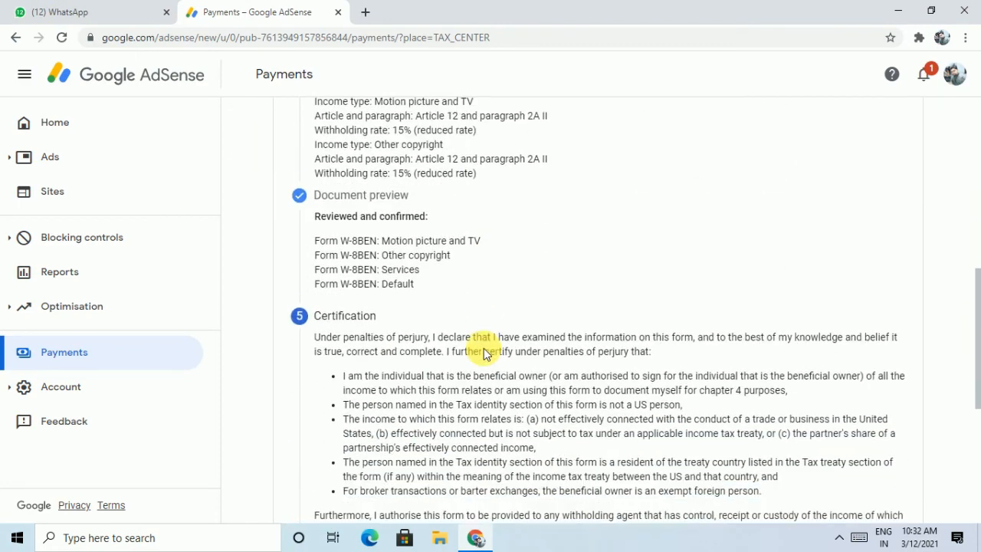
pyautogui.scroll(4, 484, 352)
pyautogui.scroll(1, 483, 351)
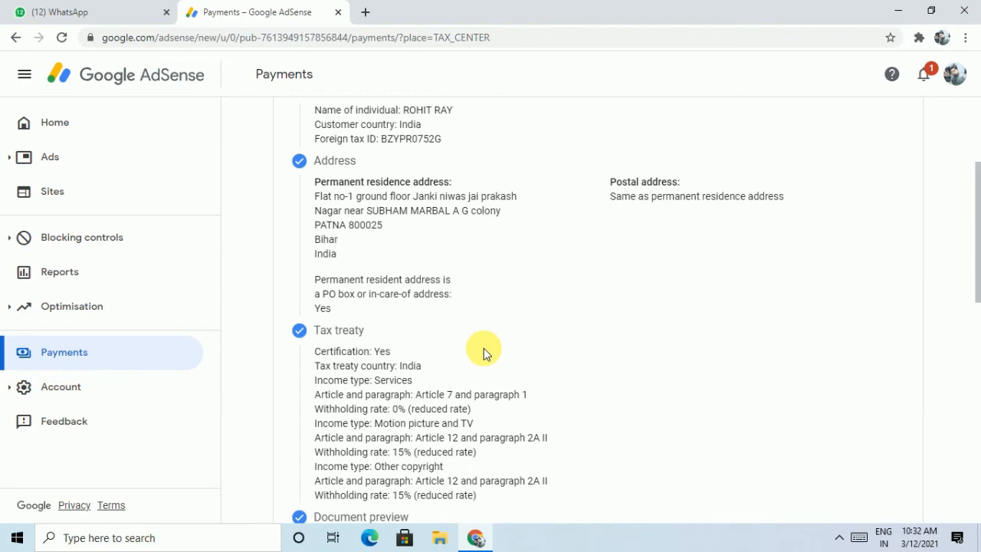
pyautogui.scroll(-7, 484, 353)
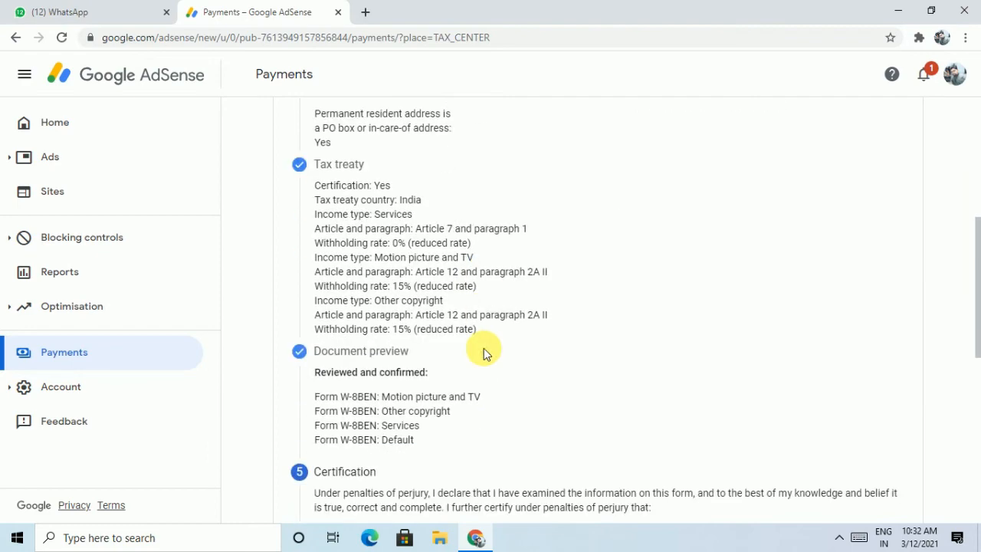
pyautogui.scroll(-3, 484, 353)
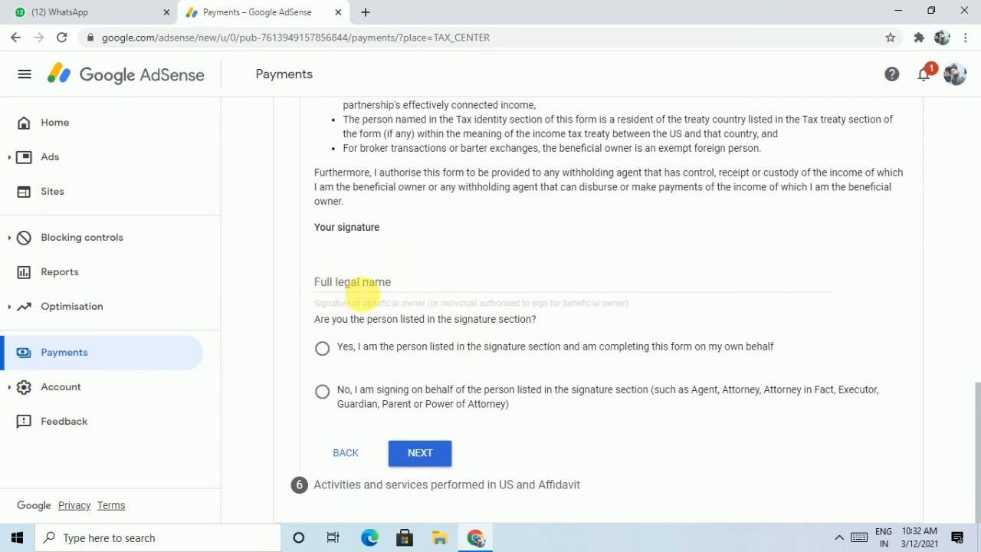
# Sign with the full legal name, confirm signing on your own behalf, and continue
pyautogui.click(362, 292)
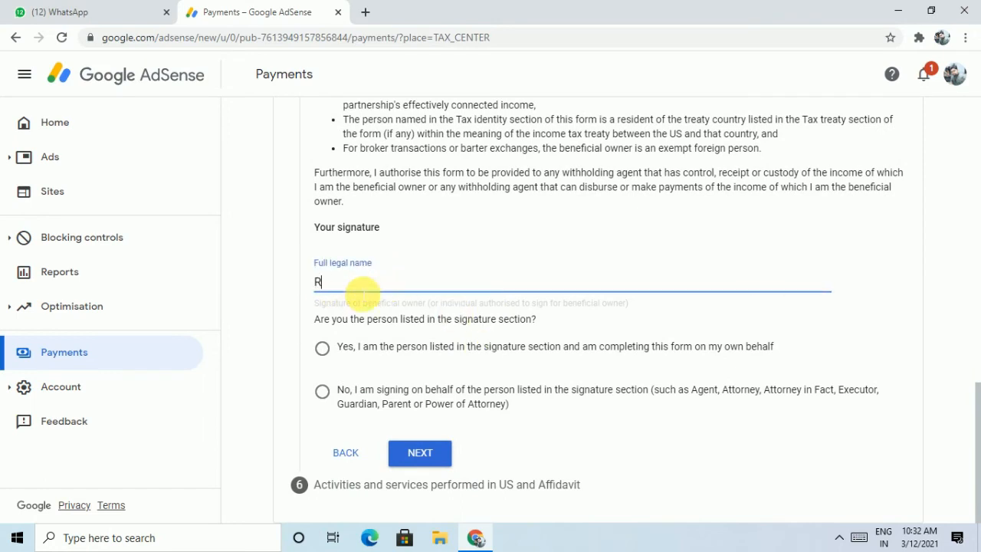
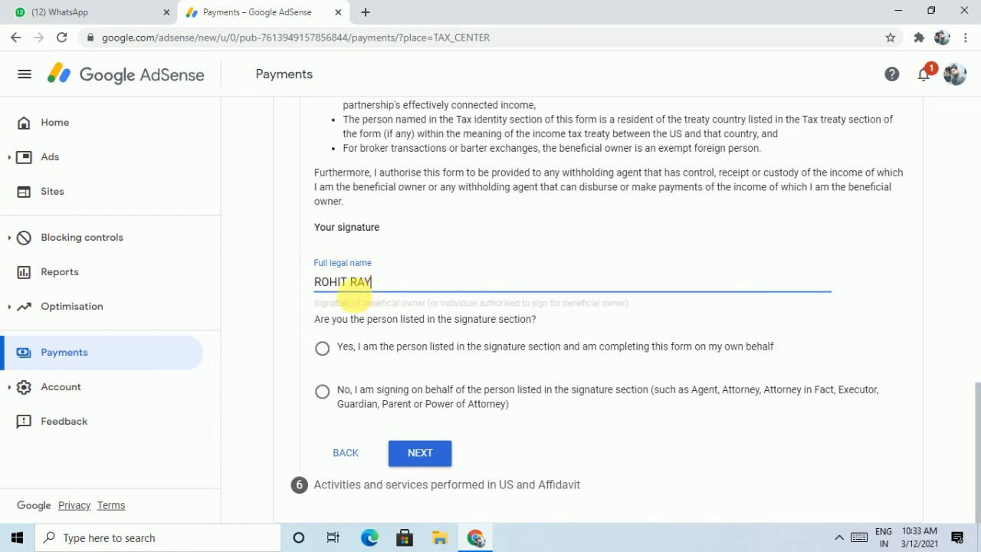
pyautogui.click(325, 351)
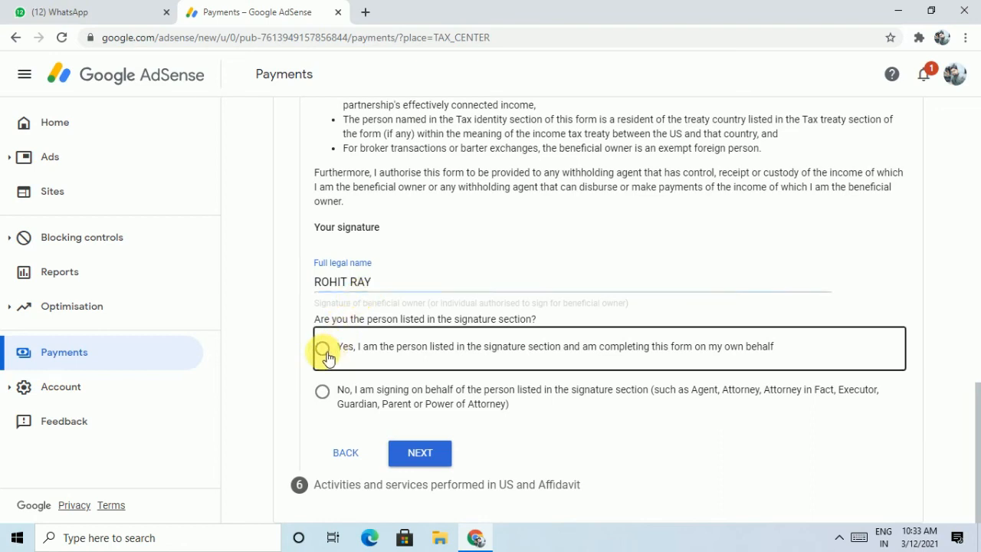
pyautogui.click(419, 457)
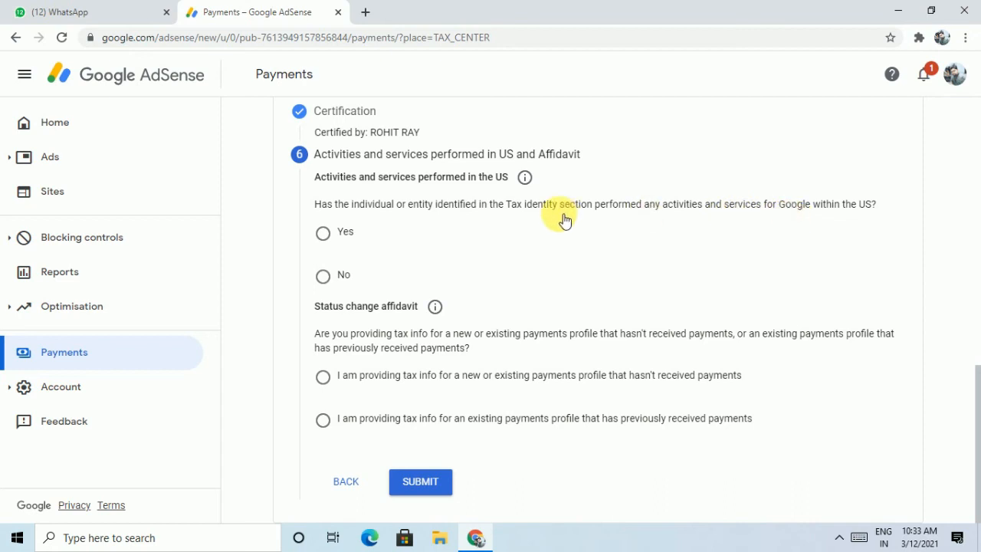
# Answer No to US activities and certify that services are performed outside the US
pyautogui.click(327, 284)
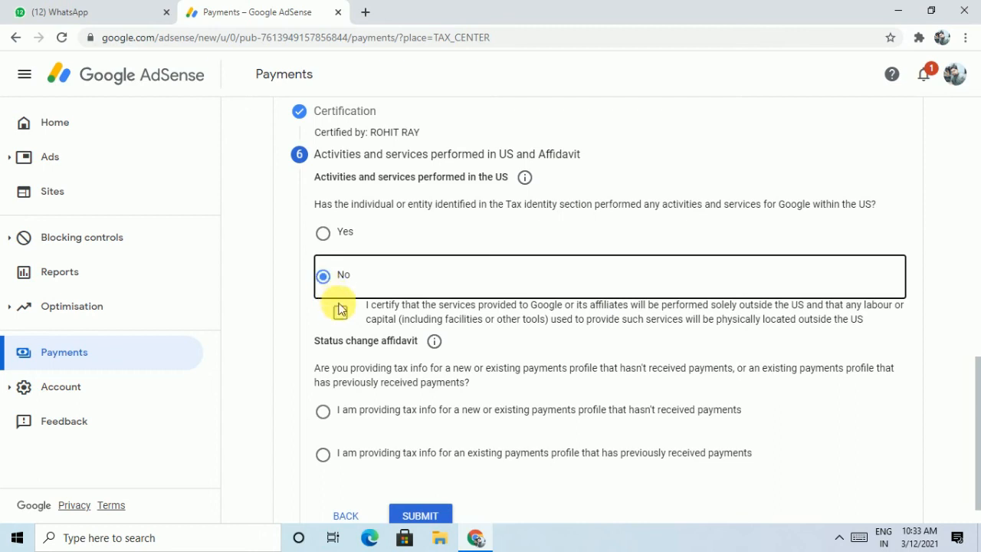
pyautogui.click(341, 311)
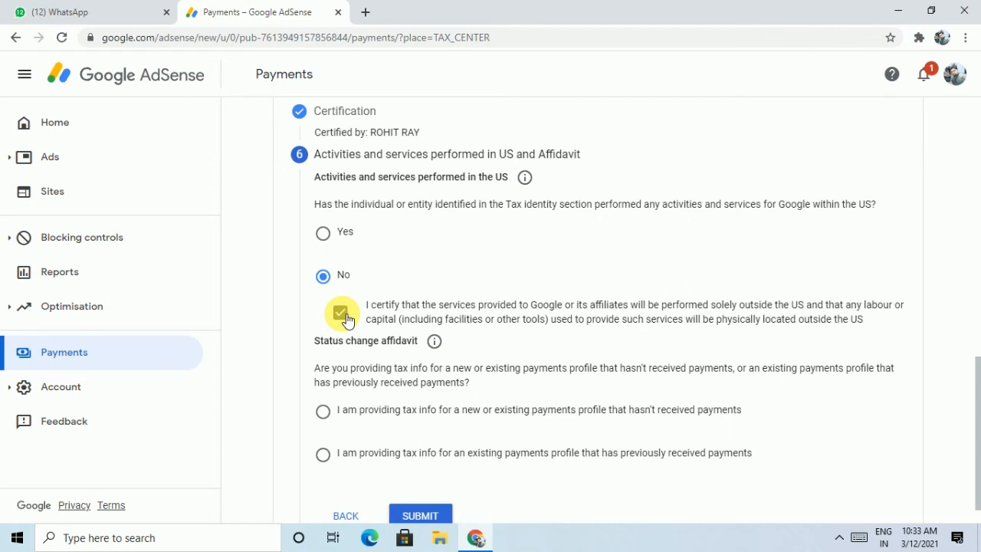
pyautogui.scroll(-1, 345, 319)
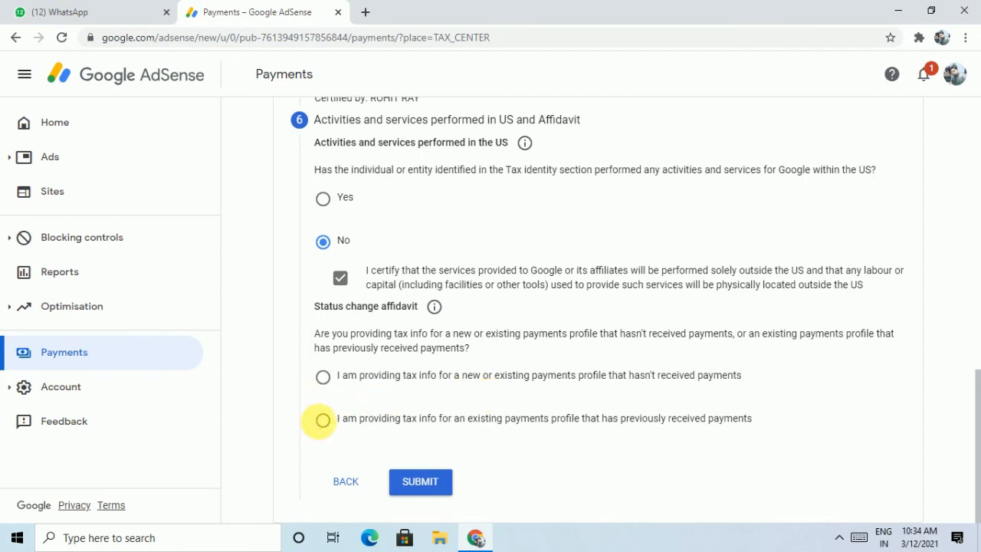
# Choose the 'previously received payments' affidavit option and accept its unchanged-information declaration
pyautogui.click(326, 425)
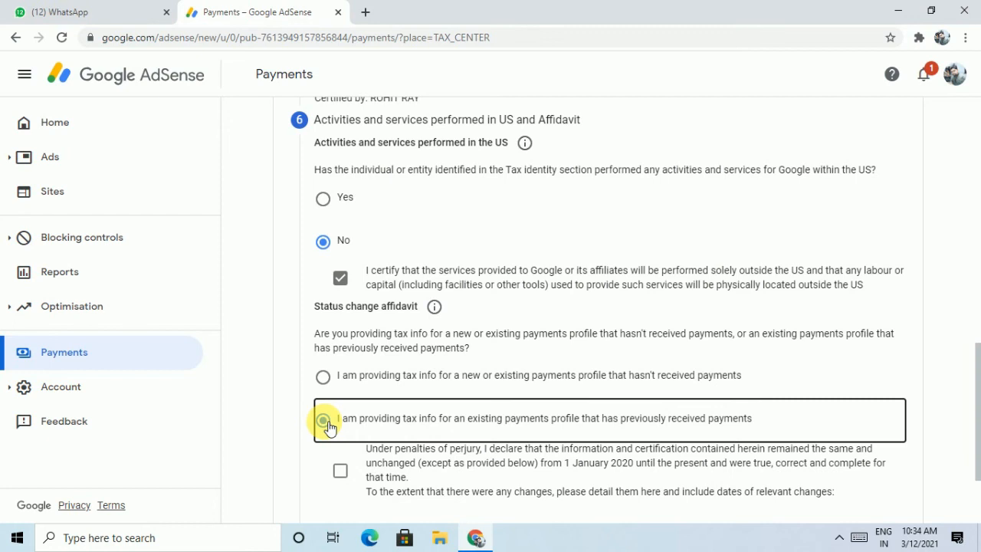
pyautogui.click(325, 378)
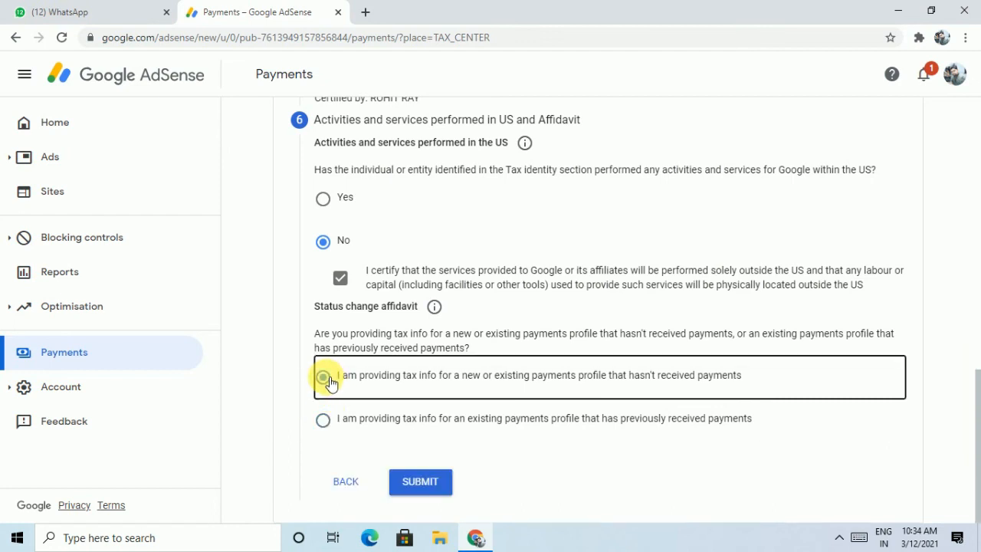
pyautogui.click(325, 422)
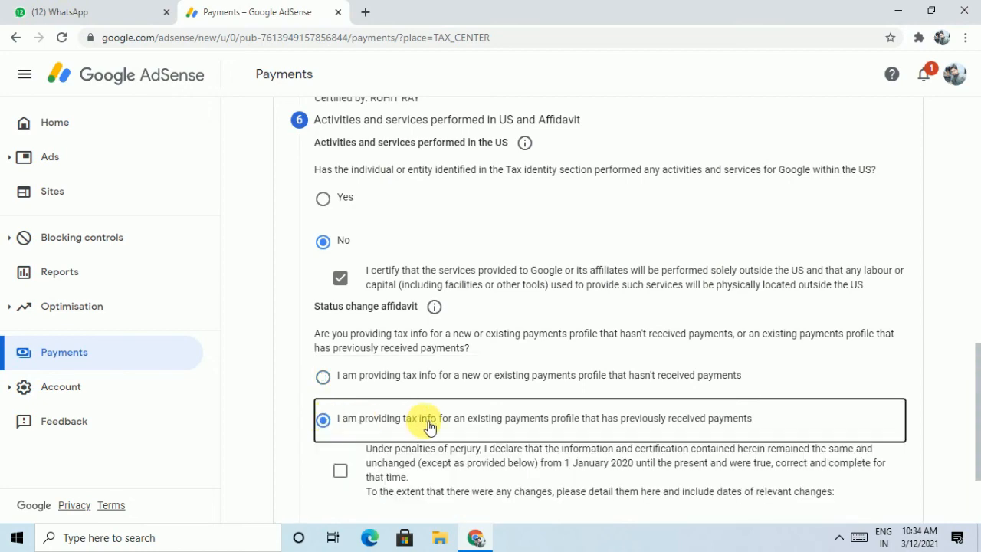
pyautogui.scroll(-2, 430, 427)
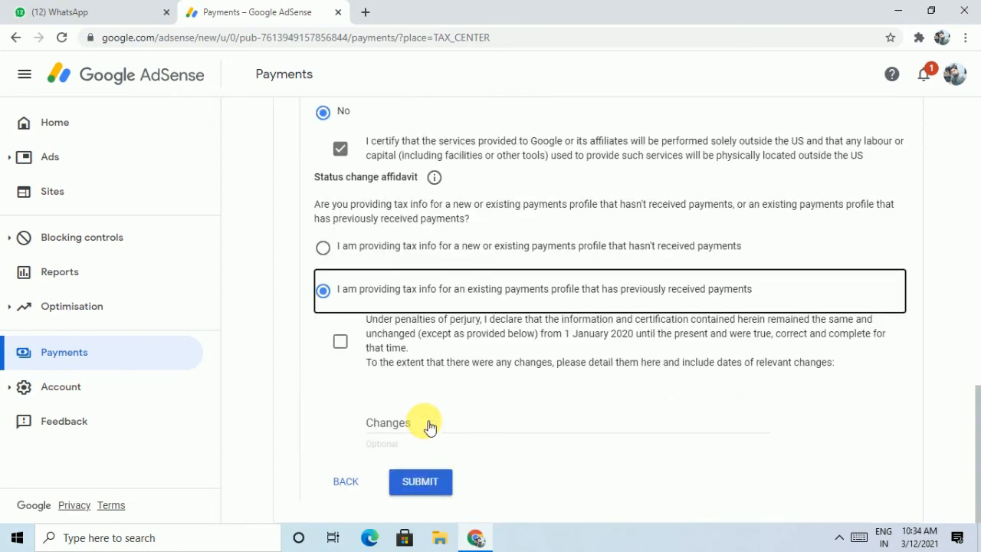
pyautogui.click(342, 347)
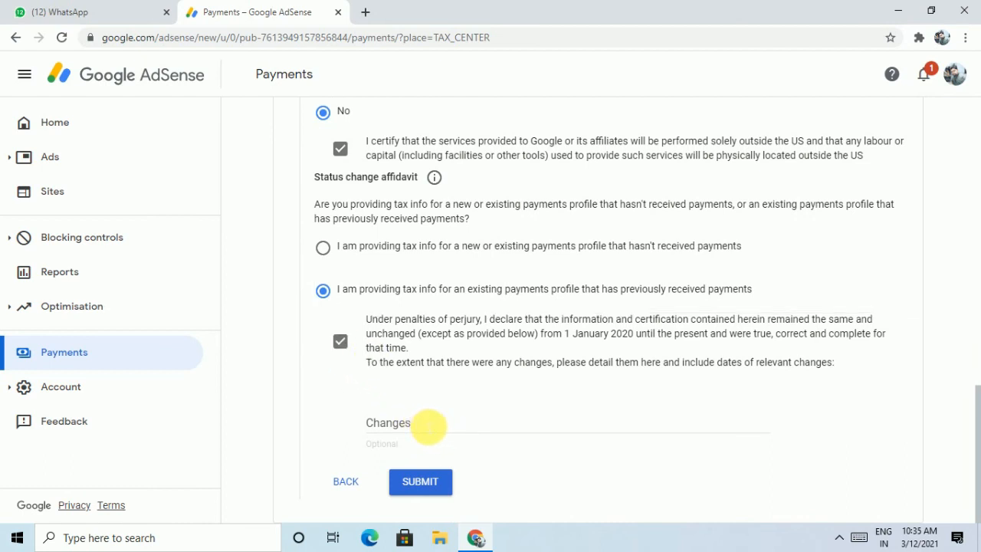
# Submit the completed W-8BEN tax form
pyautogui.click(426, 485)
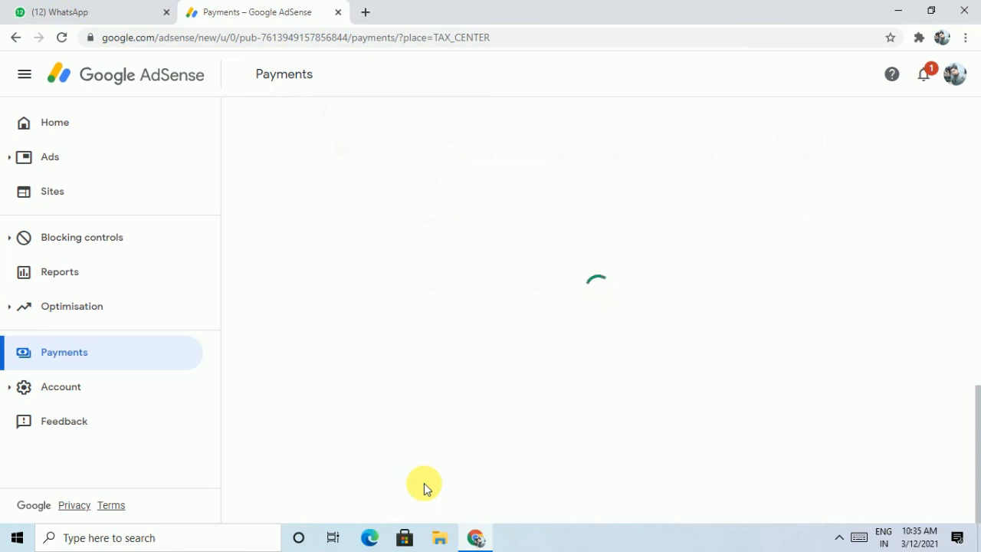
pyautogui.click(428, 484)
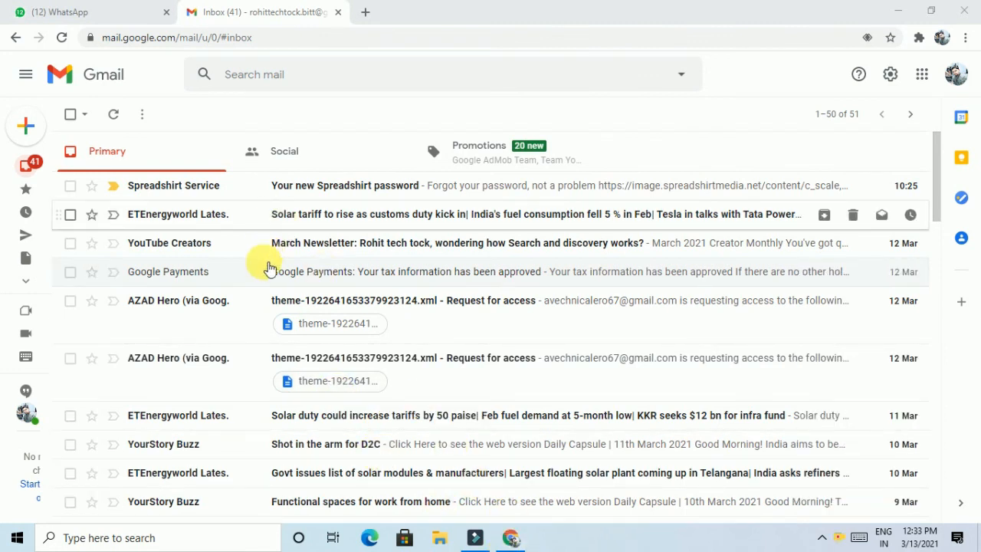
# Read the Google Payments 'Your tax information has been approved' email, highlighting its heading and subject line
pyautogui.click(379, 276)
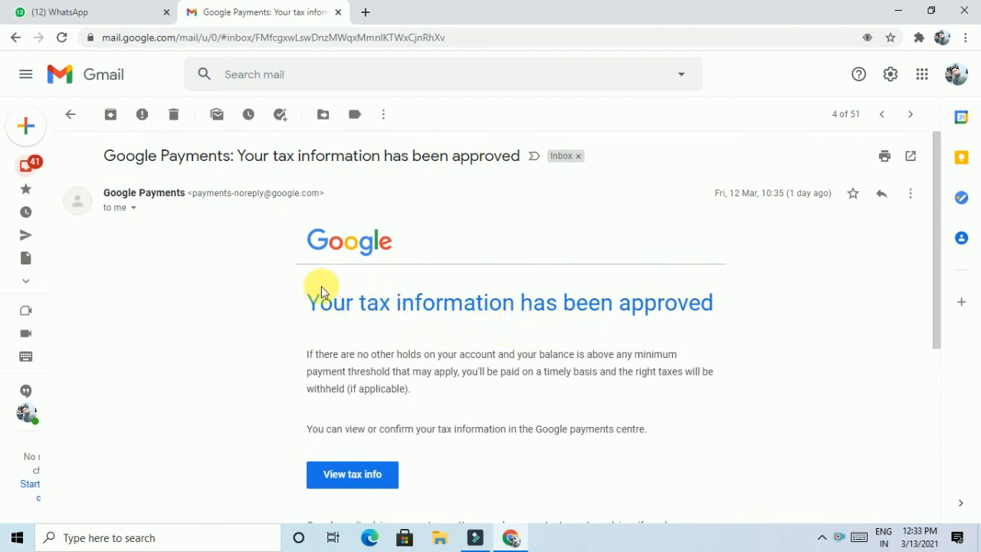
pyautogui.moveTo(322, 299); pyautogui.dragTo(751, 318)
pyautogui.click(751, 318)
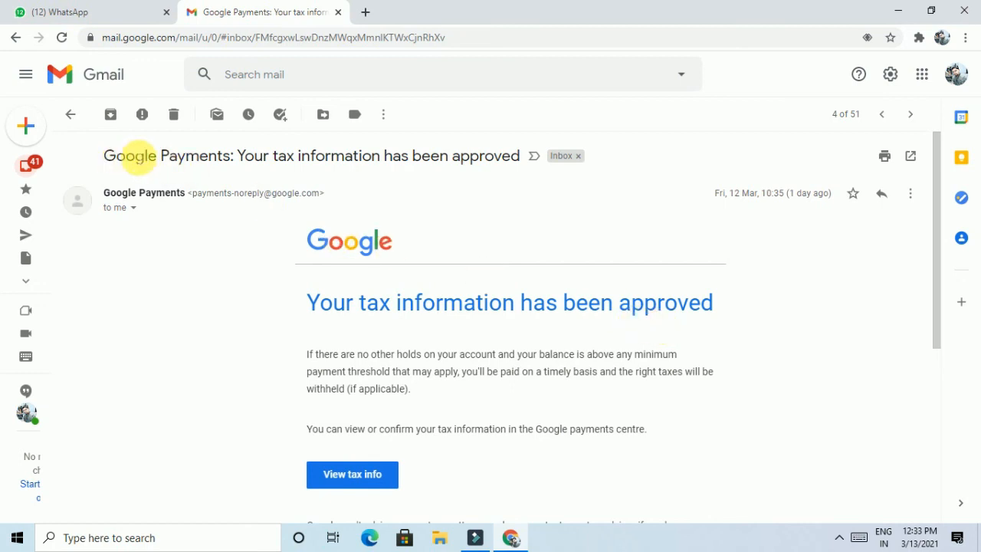
pyautogui.moveTo(104, 157); pyautogui.dragTo(300, 180)
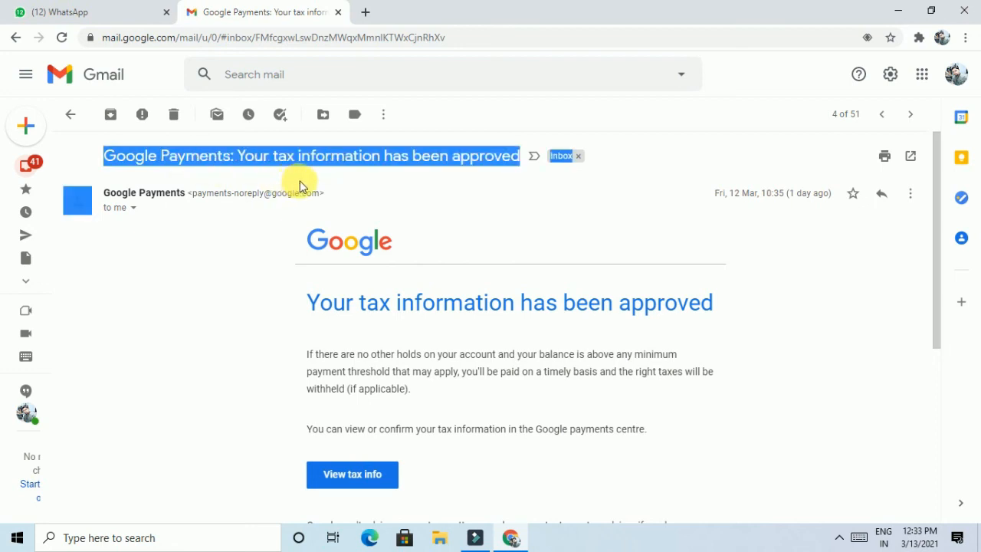
pyautogui.click(263, 256)
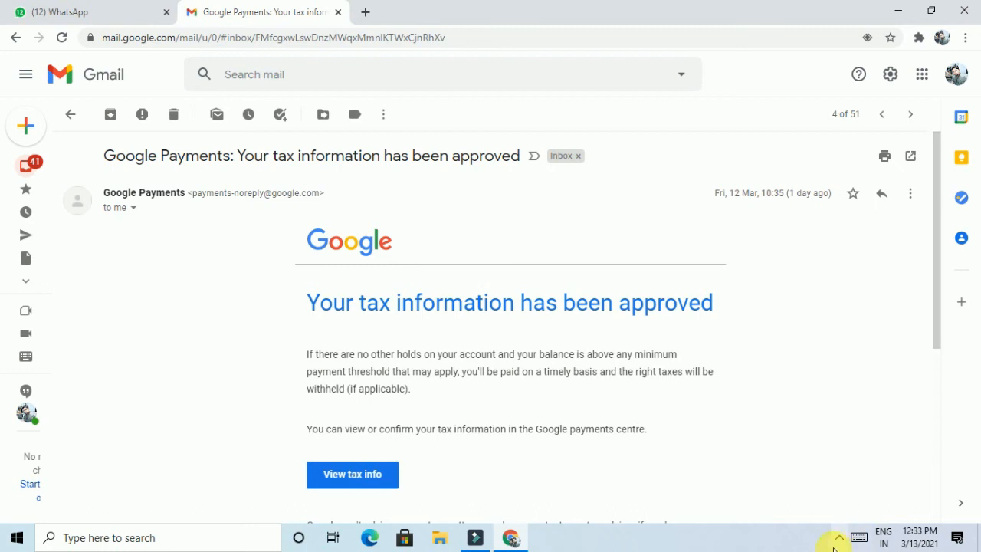
pyautogui.click(835, 540)
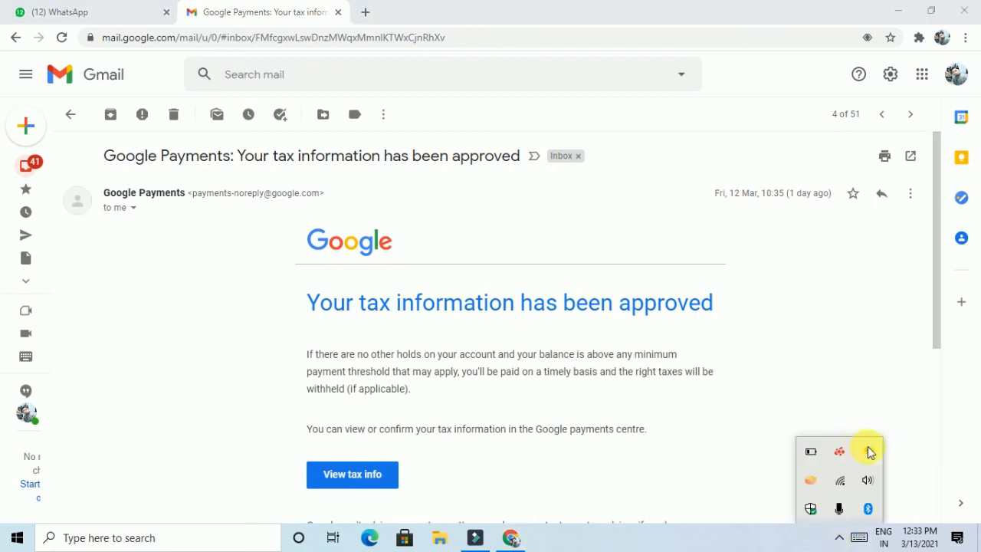